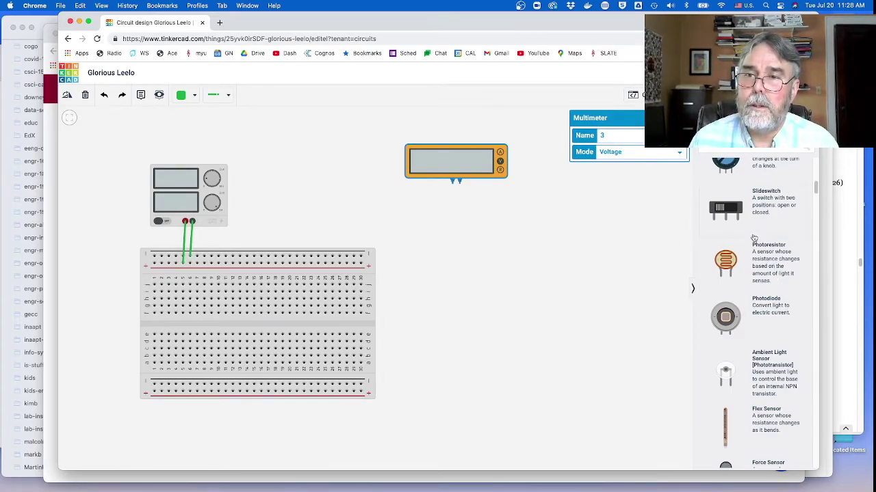
# Drag a Flex Sensor from the Components panel onto the canvas right of the breadboard
pyautogui.scroll(-1, 752, 254)
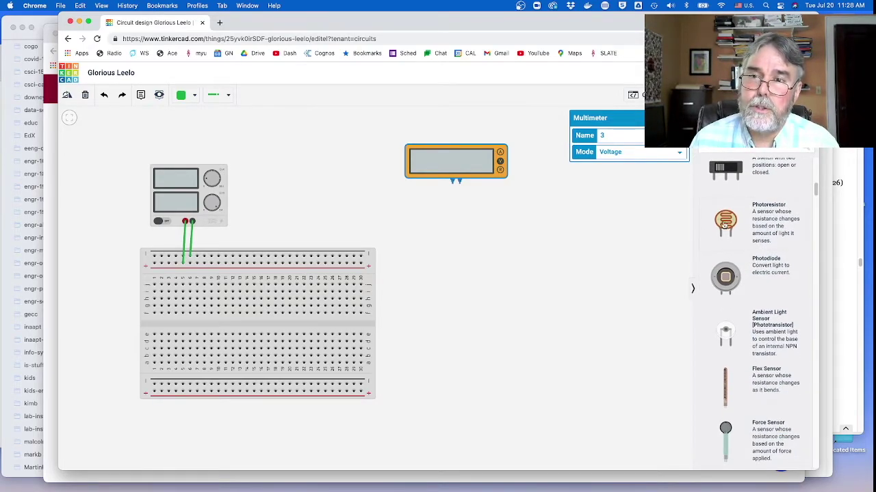
pyautogui.scroll(-1, 748, 230)
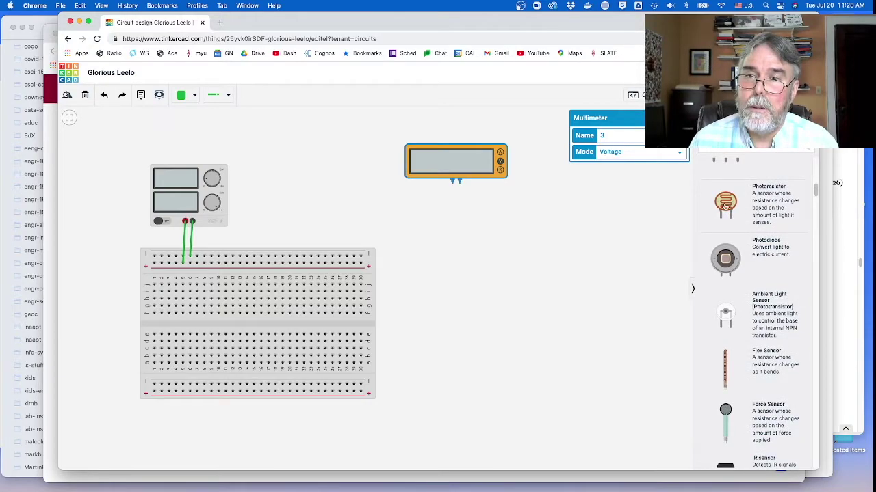
pyautogui.scroll(-1, 755, 209)
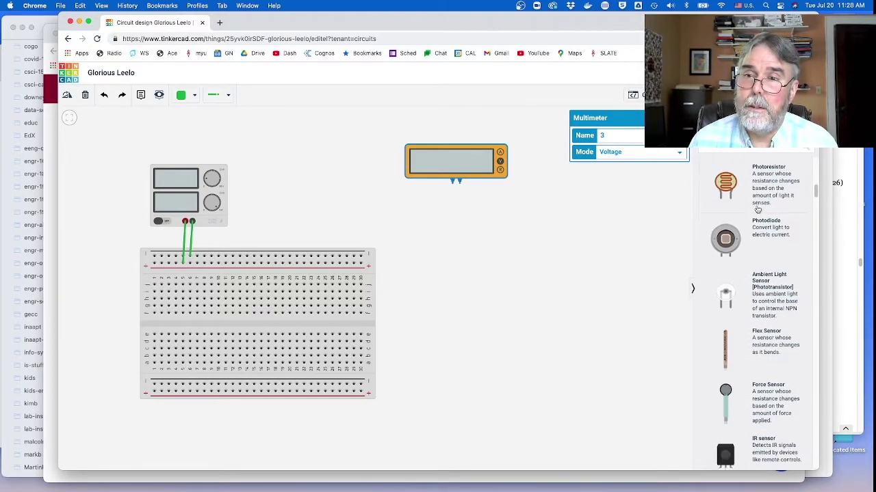
pyautogui.scroll(-1, 755, 260)
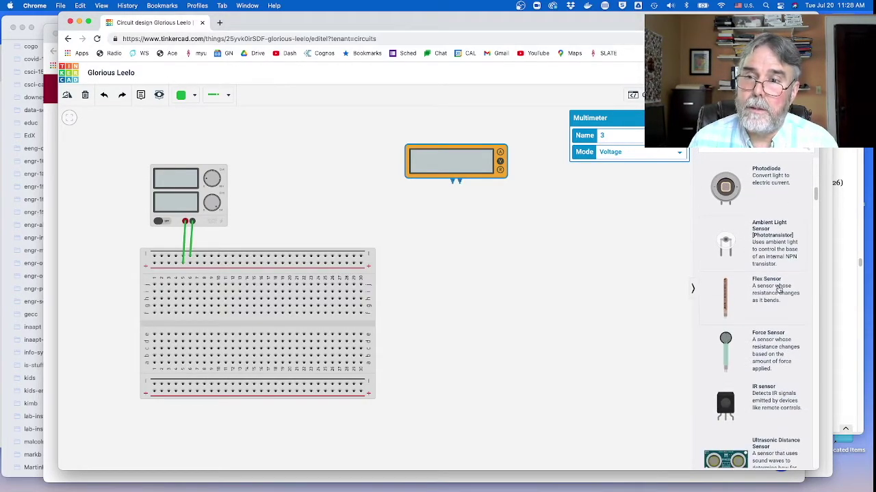
pyautogui.scroll(-1, 779, 327)
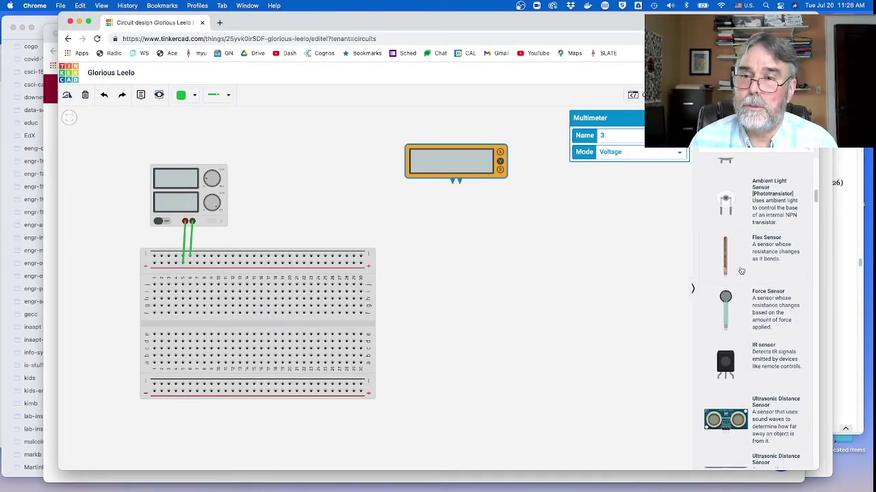
pyautogui.moveTo(725, 257); pyautogui.dragTo(439, 310)
# Arrange the multimeter beside the flex sensor
pyautogui.moveTo(478, 167); pyautogui.dragTo(595, 252)
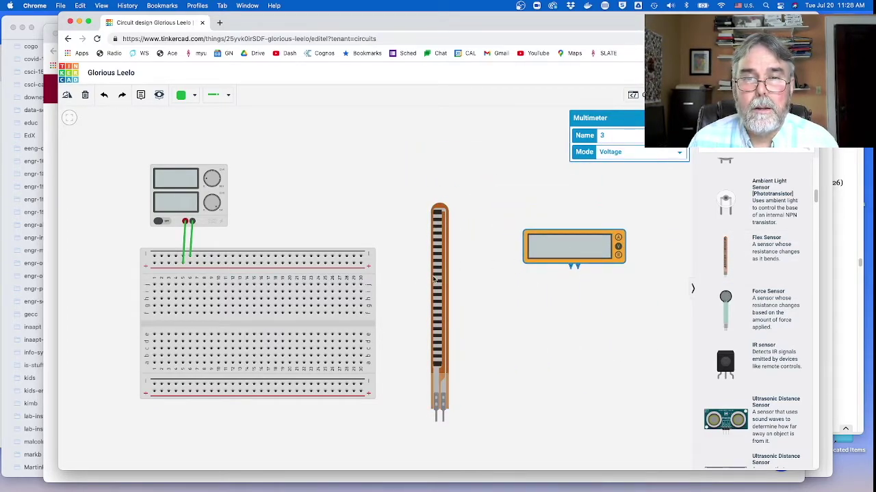
pyautogui.moveTo(433, 279); pyautogui.dragTo(416, 193)
pyautogui.moveTo(571, 258); pyautogui.dragTo(526, 272)
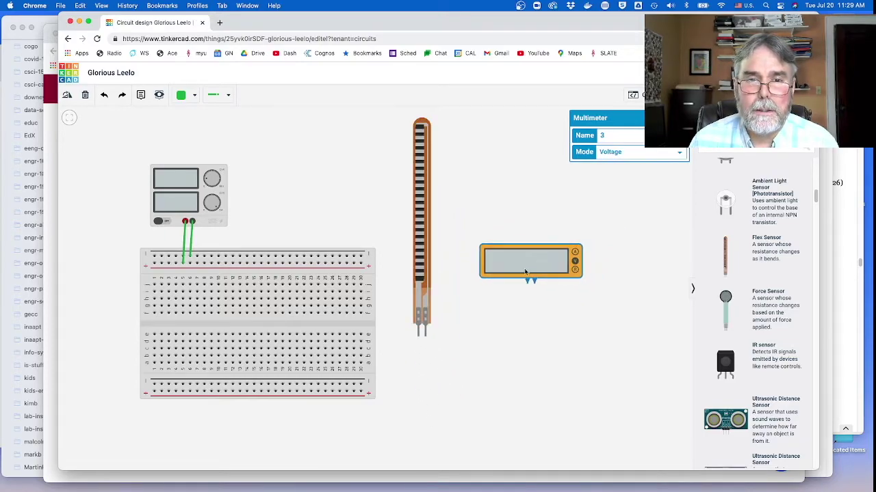
# Wire the flex sensor's two legs to the multimeter's negative and positive terminals
pyautogui.click(425, 336)
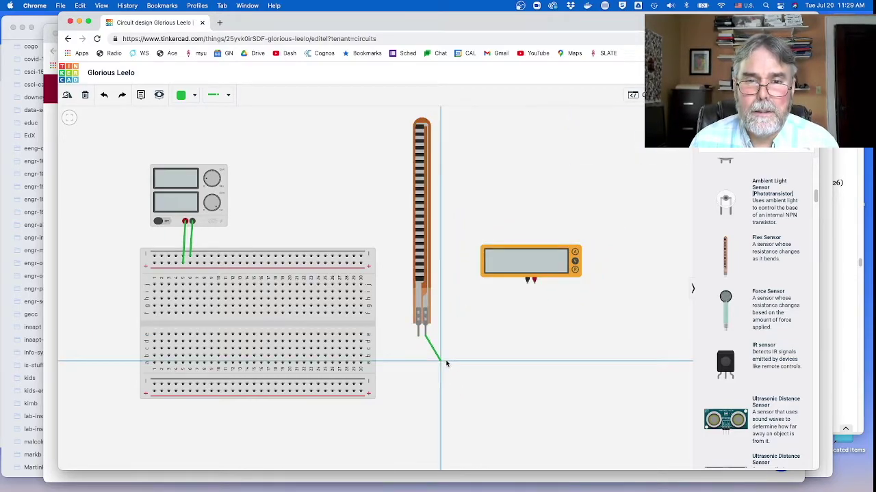
pyautogui.click(444, 359)
pyautogui.click(527, 280)
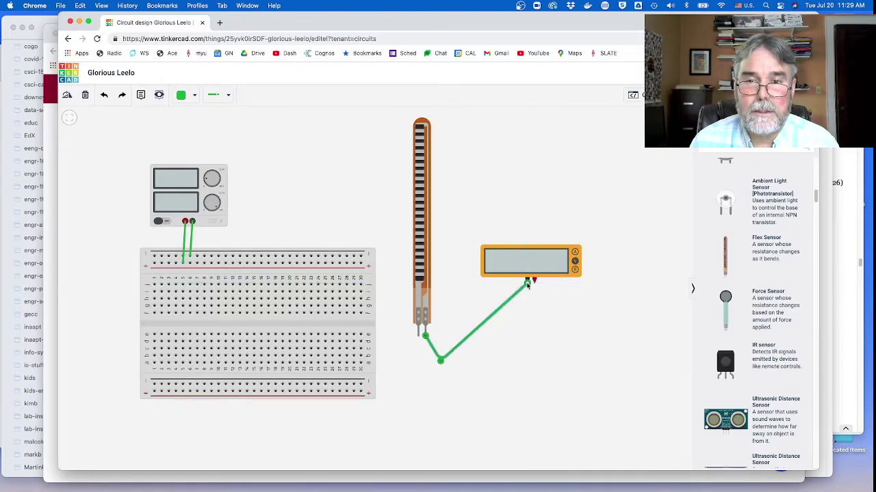
pyautogui.click(418, 335)
pyautogui.click(443, 383)
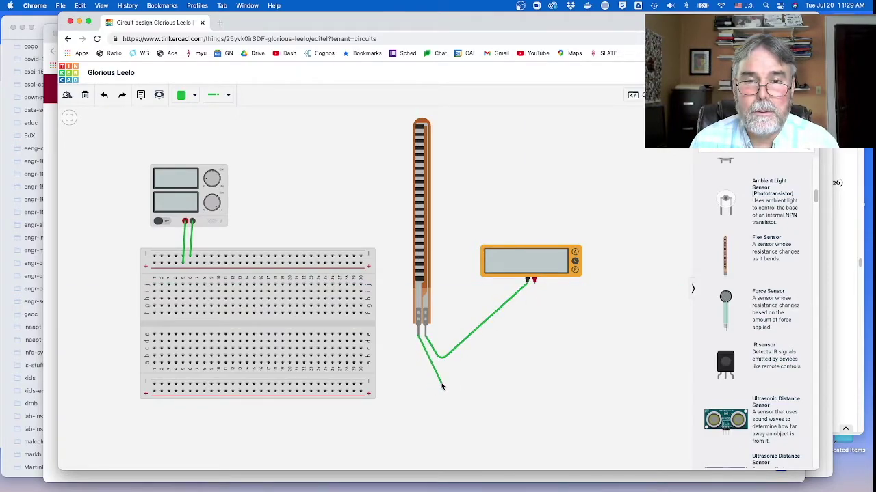
pyautogui.click(549, 383)
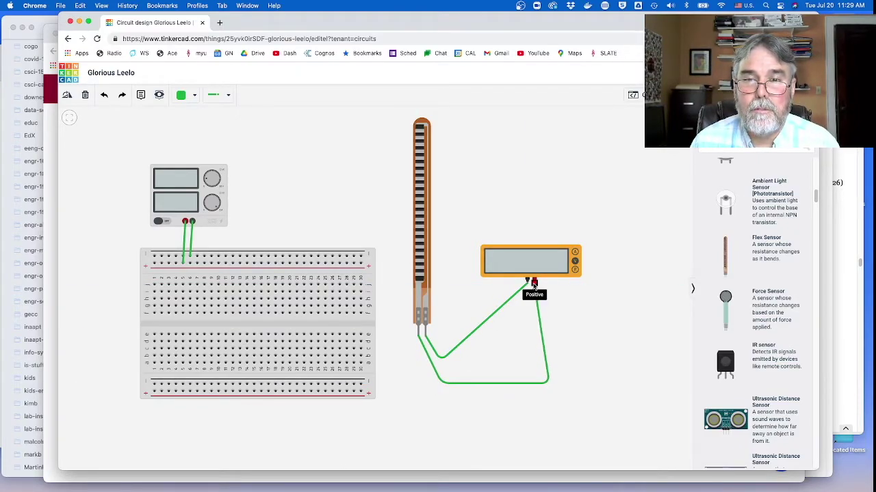
pyautogui.click(534, 283)
# Select the multimeter and open its measurement Mode list
pyautogui.click(557, 270)
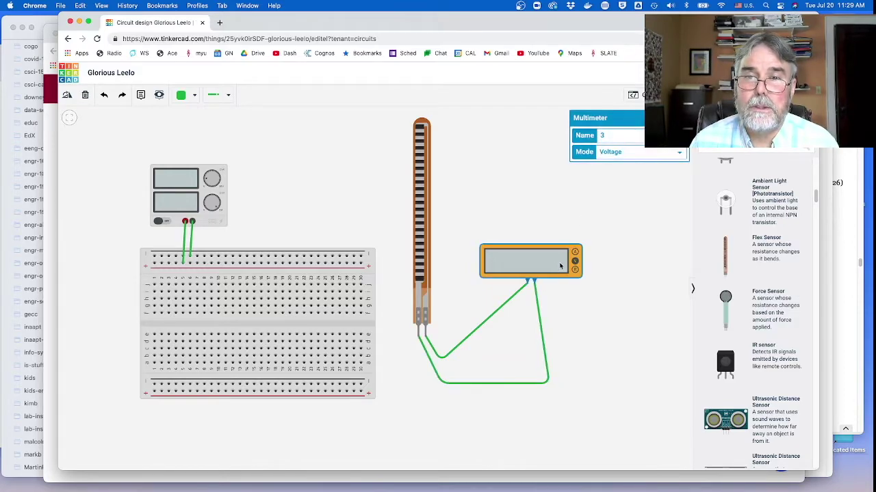
pyautogui.click(625, 152)
pyautogui.click(615, 151)
# Switch the meter to Resistance, start the simulation, and bend the flex sensor to raise resistance
pyautogui.press('r')
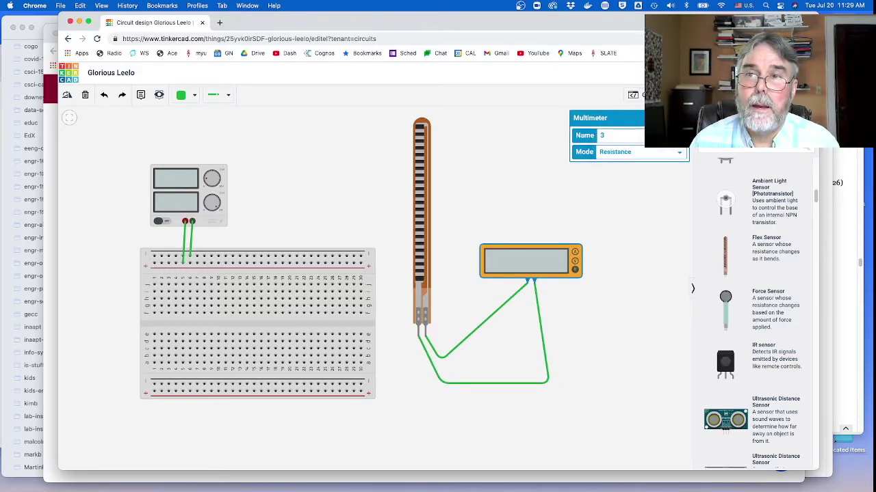
pyautogui.click(636, 94)
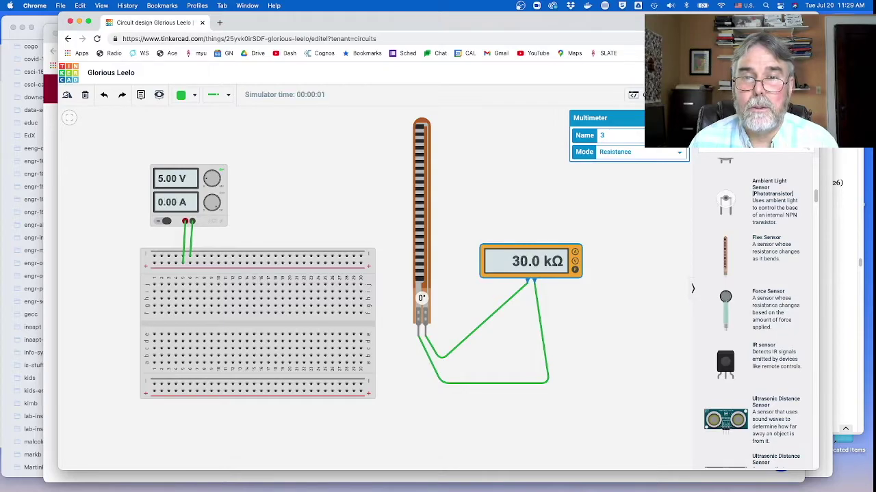
pyautogui.click(427, 149)
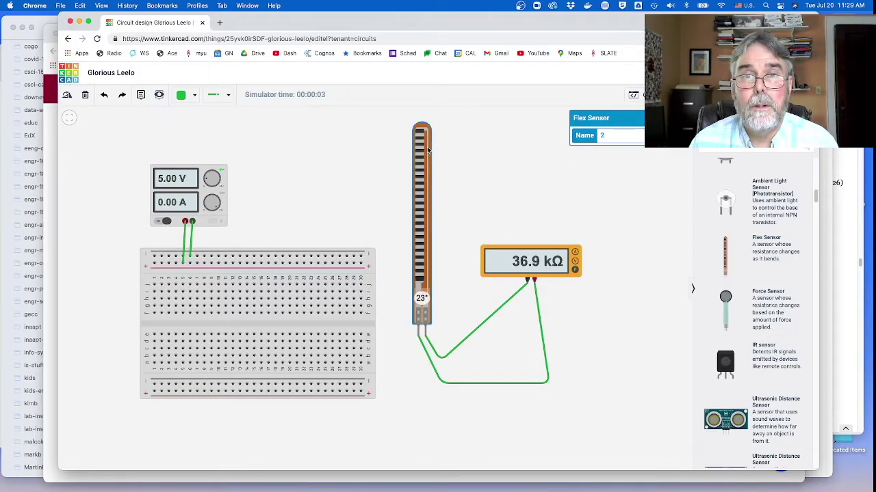
pyautogui.moveTo(423, 152)
pyautogui.mouseDown()
pyautogui.moveTo(419, 299)
pyautogui.moveTo(422, 149)
pyautogui.moveTo(433, 102)
pyautogui.moveTo(420, 294)
pyautogui.moveTo(431, 113)
pyautogui.moveTo(418, 253)
pyautogui.moveTo(422, 117)
pyautogui.moveTo(400, 316)
pyautogui.moveTo(425, 130)
pyautogui.moveTo(430, 136)
pyautogui.mouseUp()
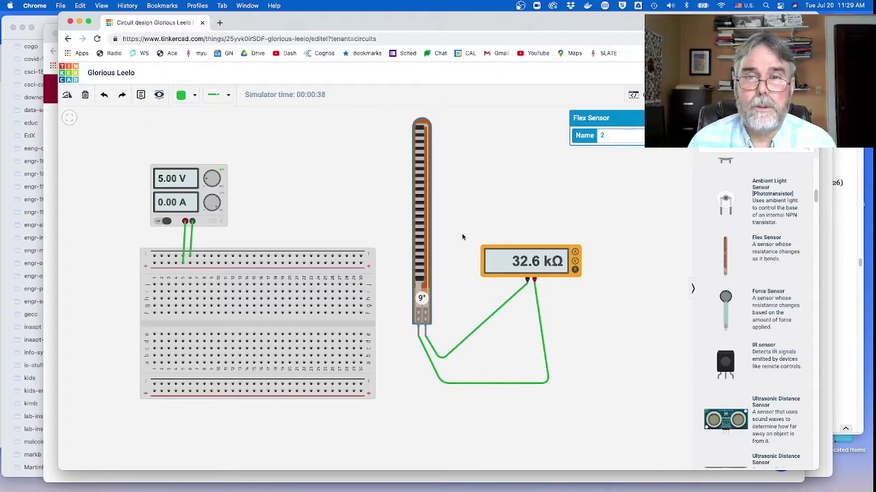
# Delete the multimeter with its wires and move the flex sensor left of the breadboard
pyautogui.click(516, 262)
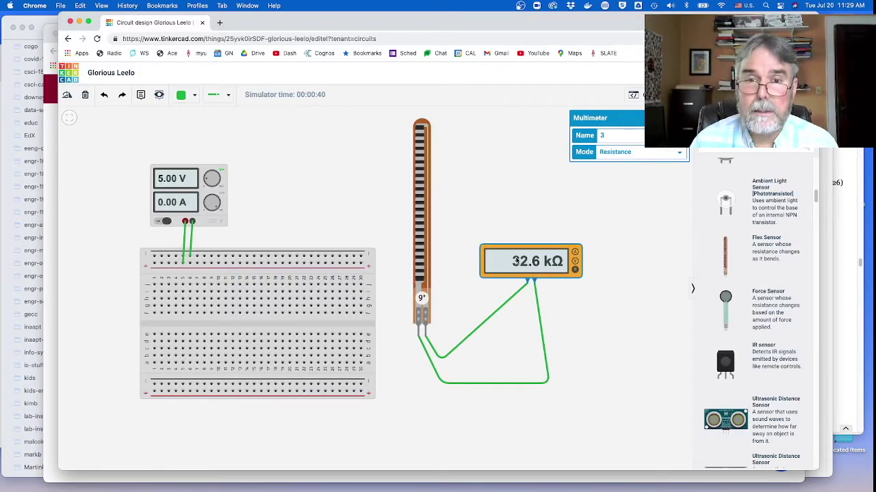
pyautogui.press('Delete')
pyautogui.moveTo(424, 228); pyautogui.dragTo(96, 248)
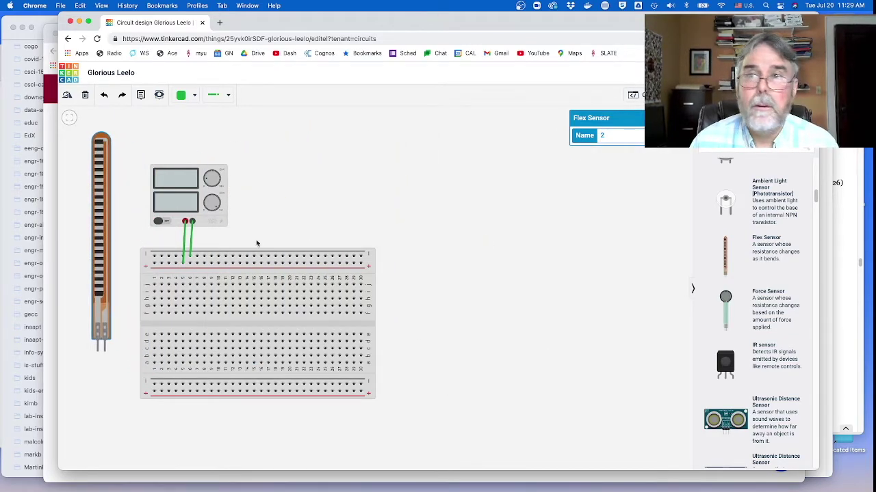
# Add a resistor and place it in the breadboard's top-left rows
pyautogui.scroll(10, 720, 239)
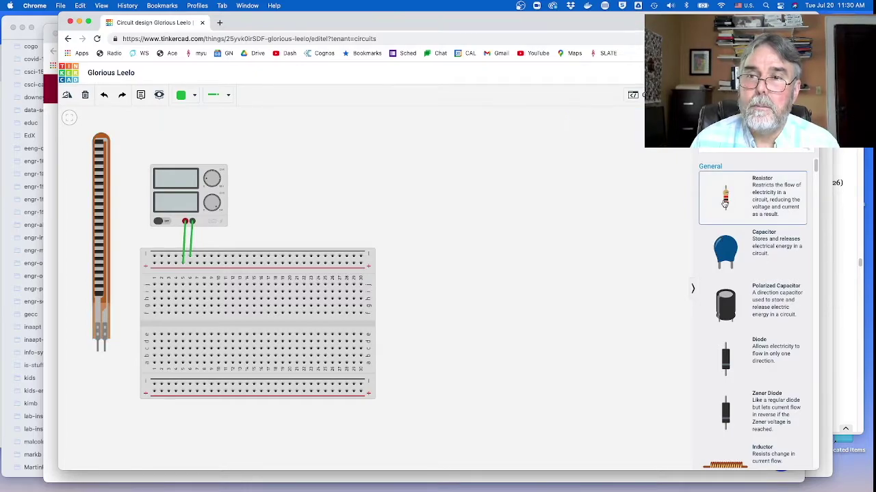
pyautogui.moveTo(726, 200); pyautogui.dragTo(323, 276)
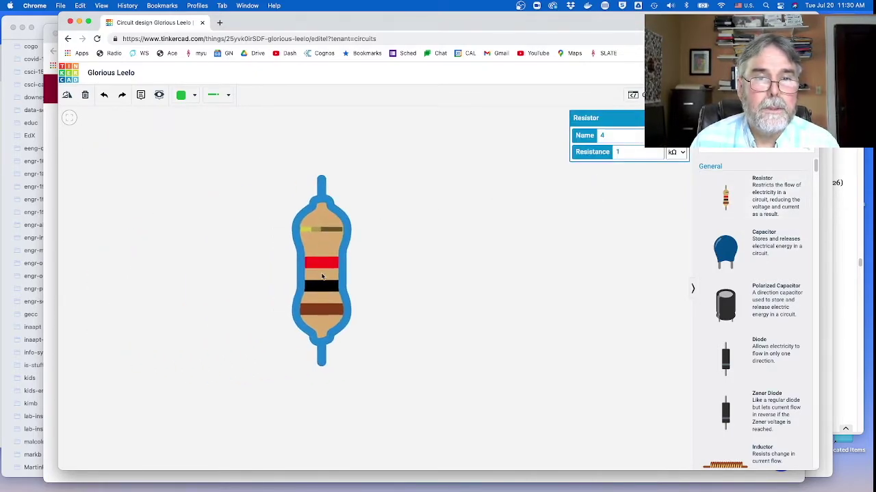
pyautogui.scroll(-5, 321, 276)
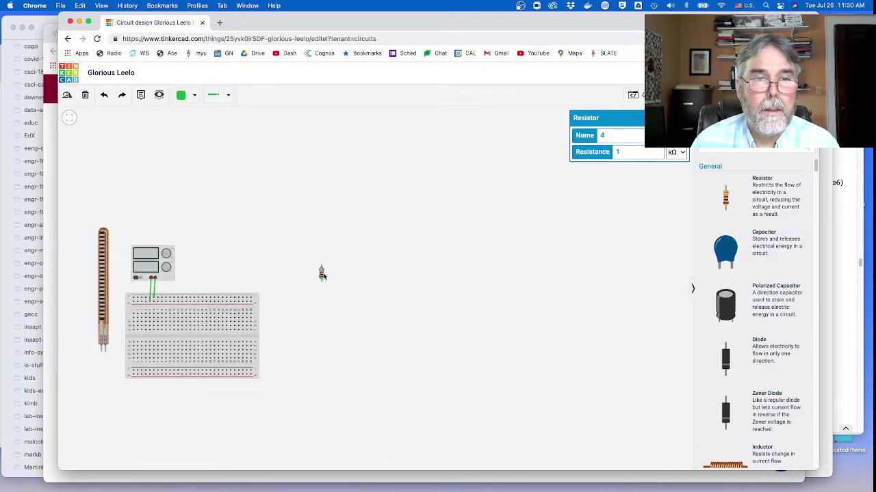
pyautogui.moveTo(228, 333); pyautogui.dragTo(234, 349)
pyautogui.moveTo(348, 331); pyautogui.dragTo(538, 308)
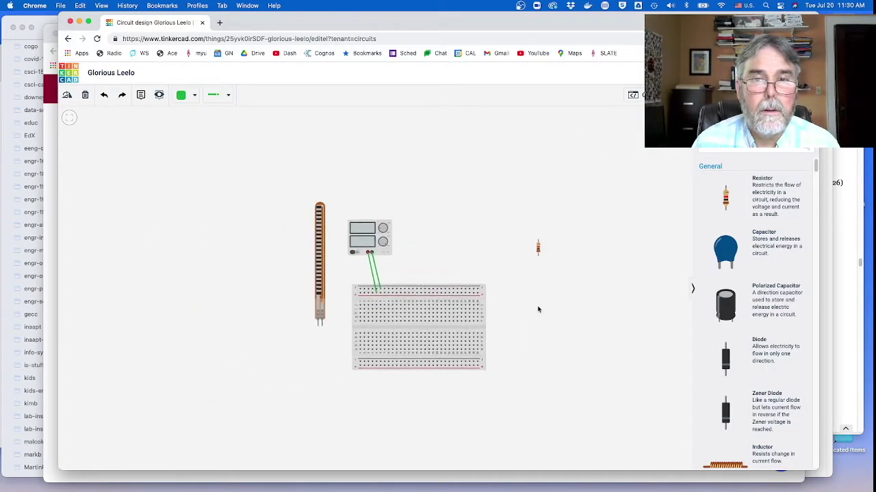
pyautogui.click(544, 250)
pyautogui.moveTo(544, 251); pyautogui.dragTo(370, 306)
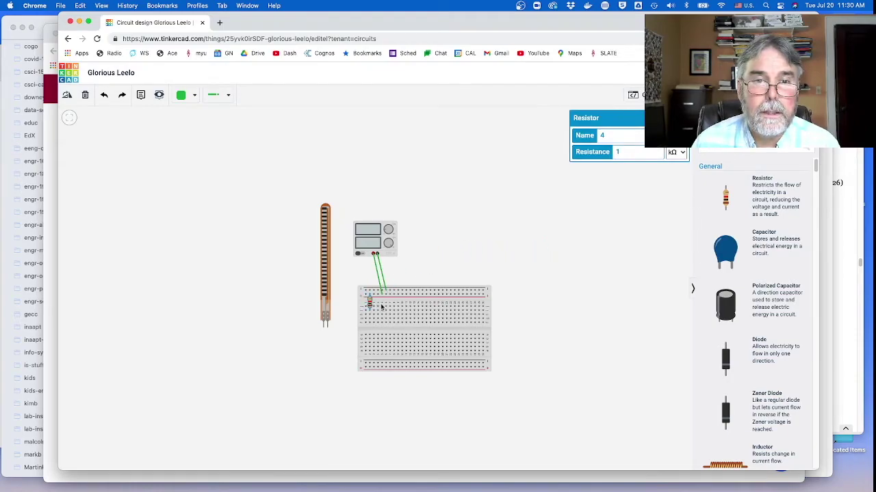
# Wire one flex sensor pin to the resistor's row and the other to the bottom rail
pyautogui.moveTo(323, 303); pyautogui.dragTo(327, 317)
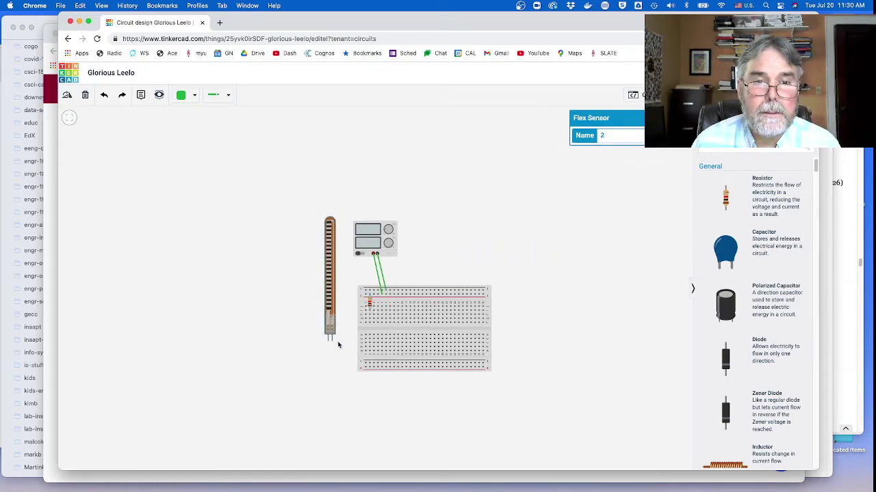
pyautogui.click(333, 343)
pyautogui.click(346, 341)
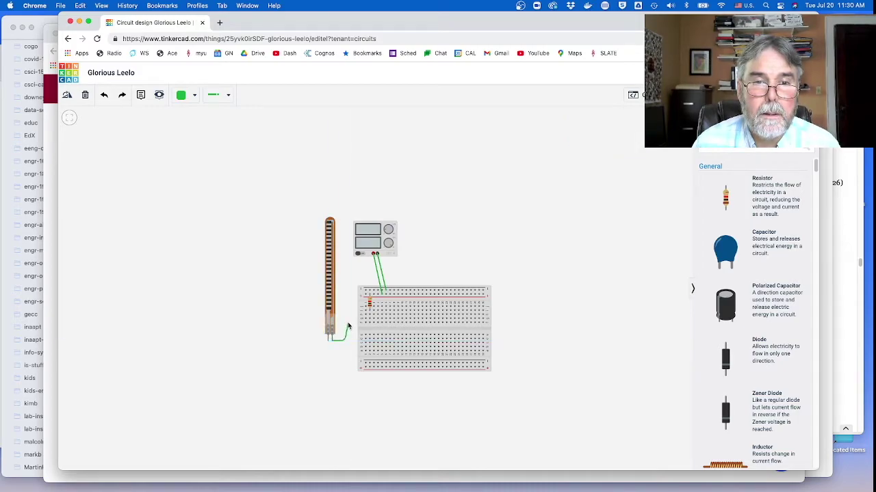
pyautogui.click(347, 319)
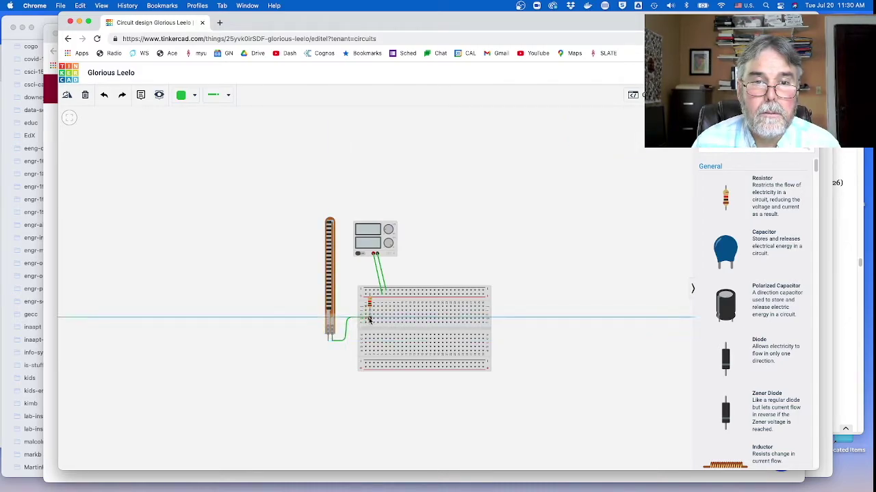
pyautogui.click(368, 319)
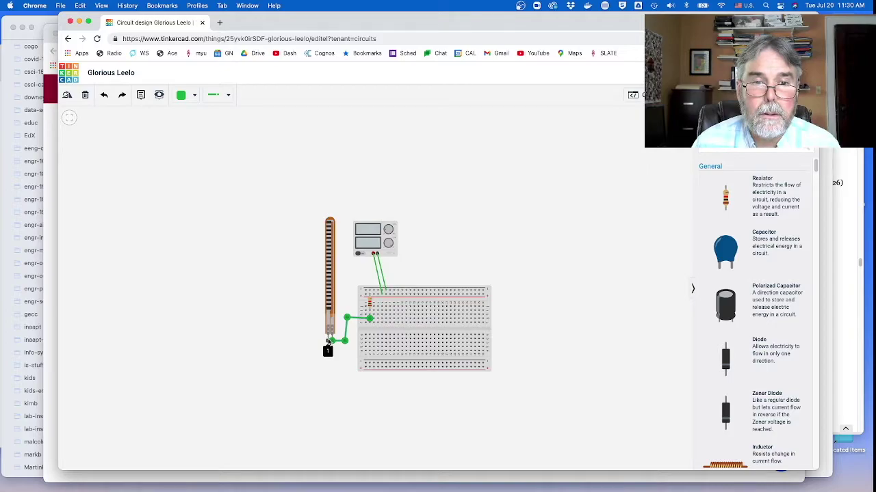
pyautogui.click(327, 342)
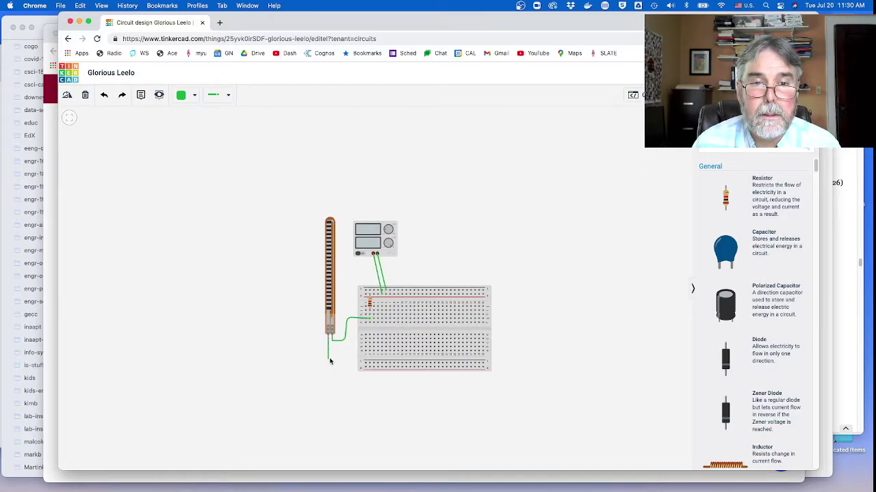
pyautogui.click(328, 359)
pyautogui.click(366, 363)
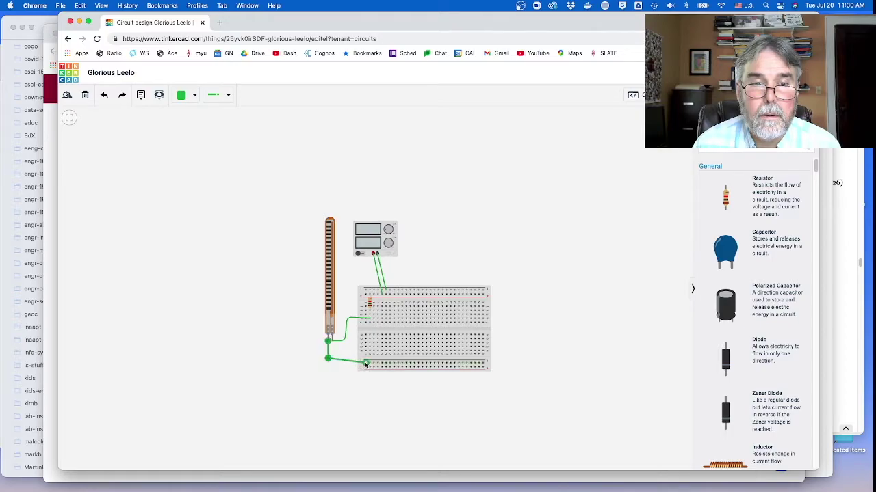
pyautogui.click(287, 285)
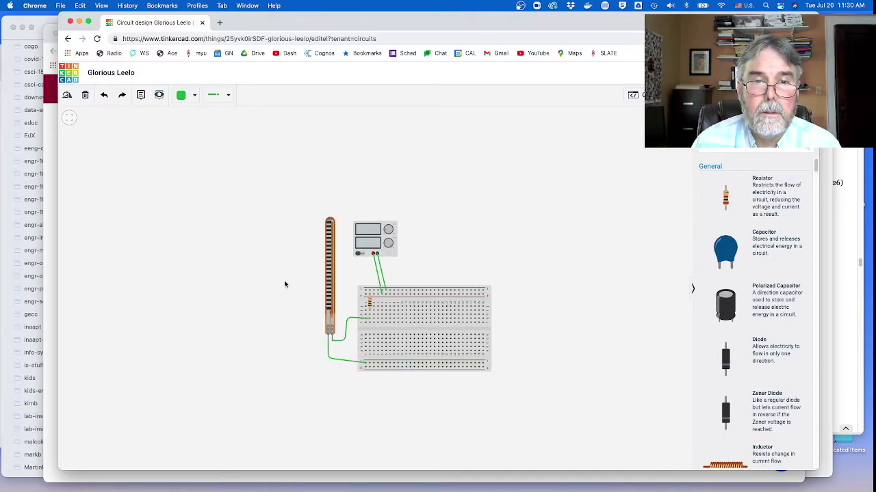
# Add a jumper wire joining the top-right and bottom-right rail holes
pyautogui.click(485, 290)
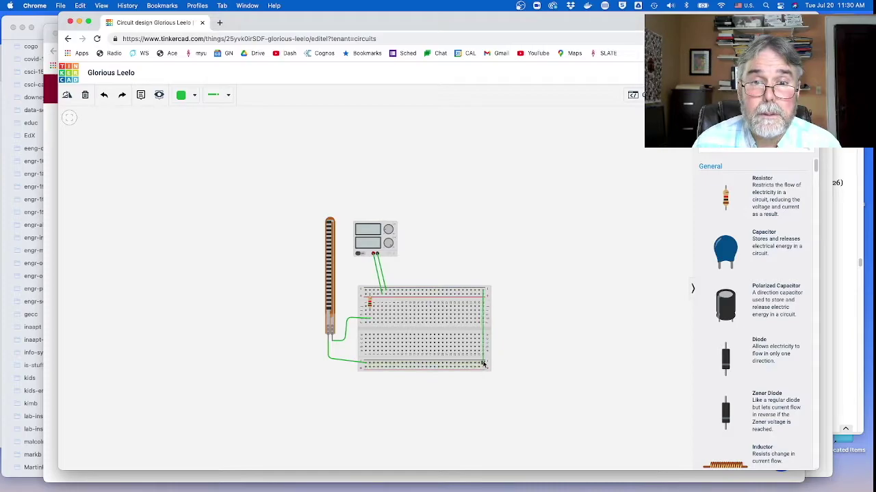
pyautogui.click(485, 358)
pyautogui.press('Escape')
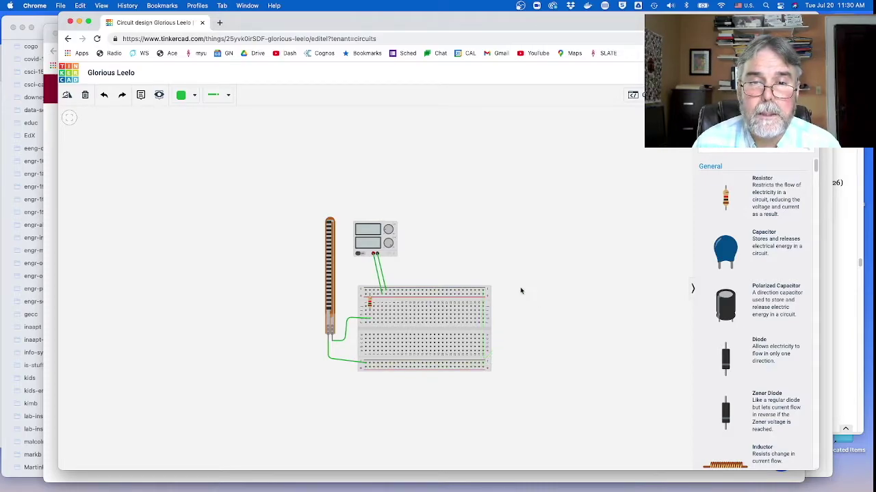
pyautogui.click(483, 292)
pyautogui.click(482, 364)
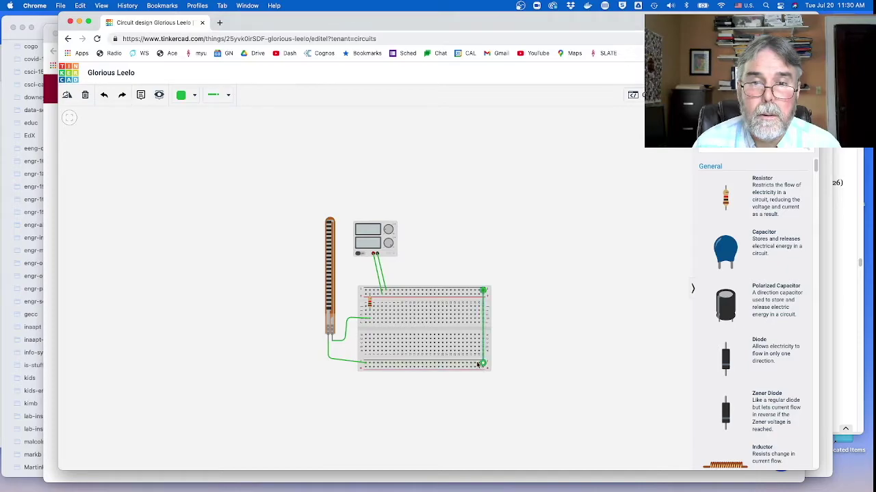
pyautogui.scroll(5, 434, 336)
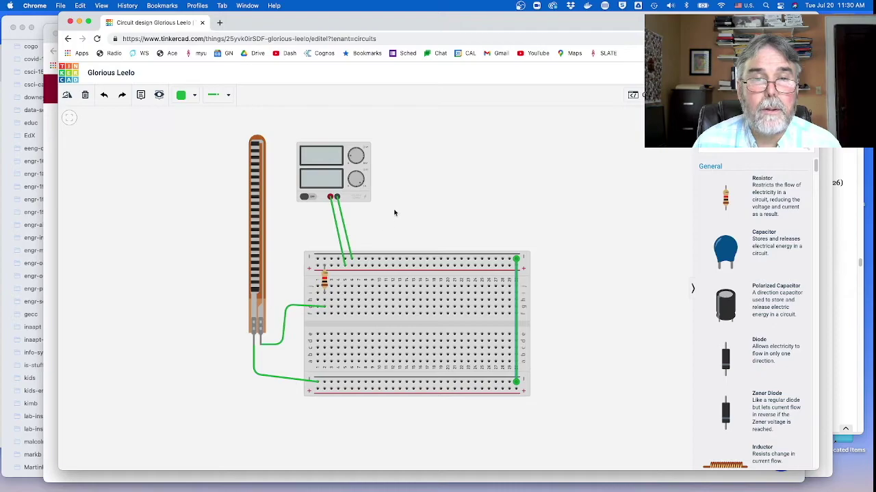
# Set the resistor to 100 kΩ and confirm the power supply at voltage 5 and current 5
pyautogui.click(324, 279)
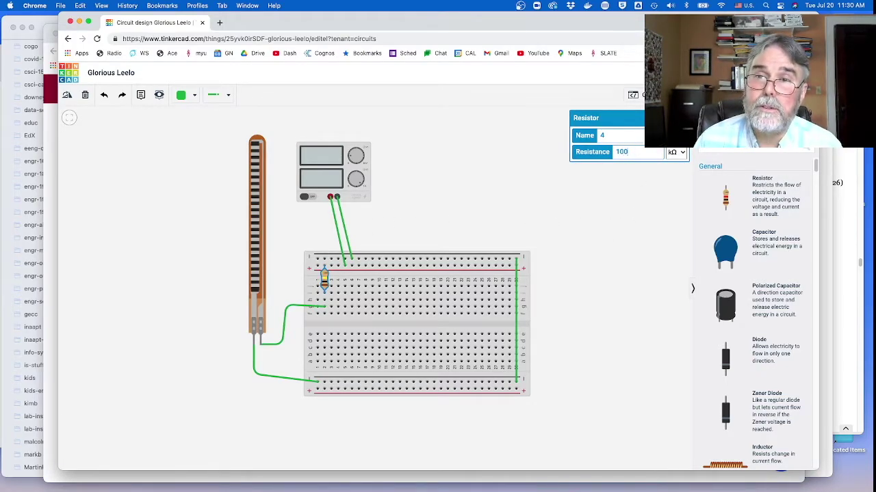
pyautogui.click(632, 188)
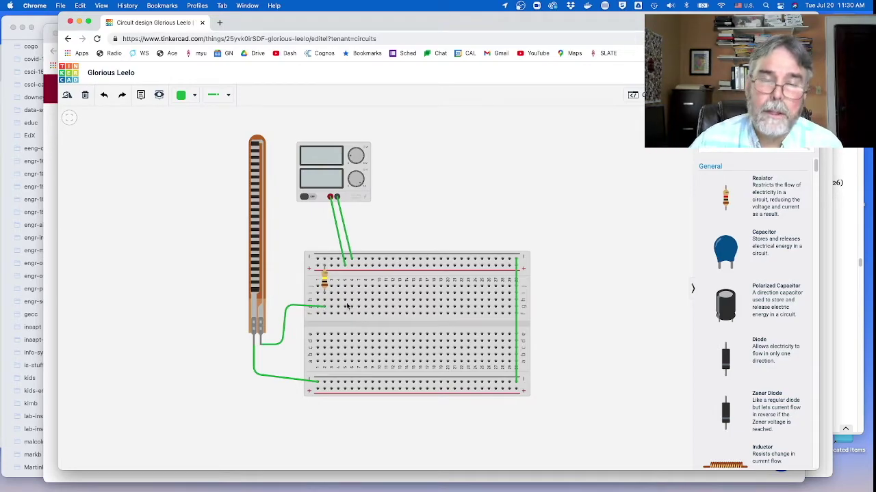
pyautogui.click(336, 174)
pyautogui.click(512, 216)
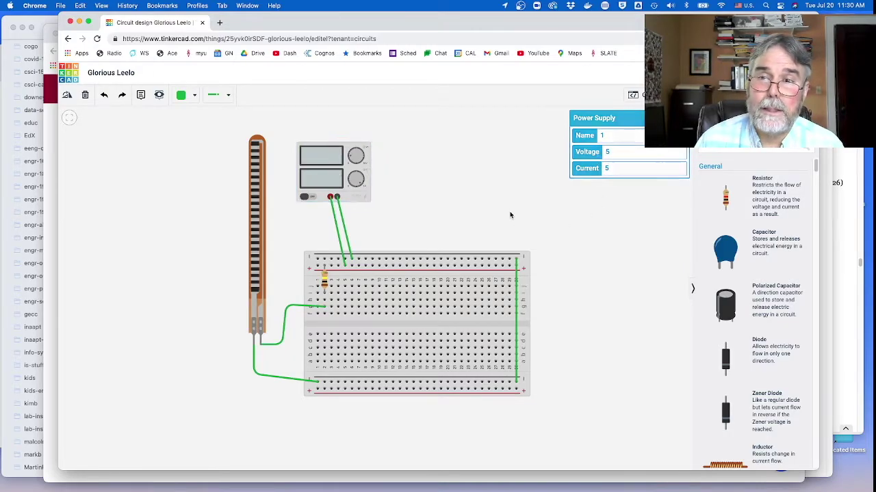
pyautogui.scroll(-2, 609, 256)
pyautogui.scroll(1, 609, 256)
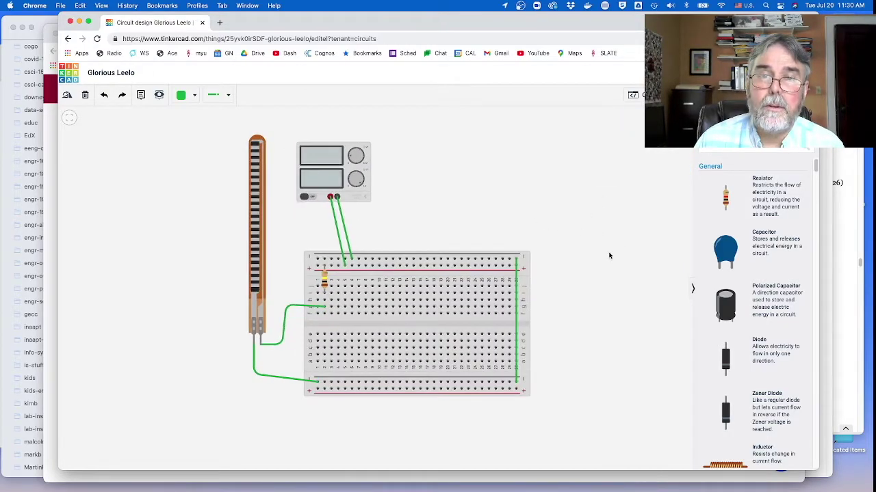
# Drag a Multimeter from Instruments onto the canvas above the breadboard
pyautogui.moveTo(597, 255); pyautogui.dragTo(417, 253)
pyautogui.scroll(1, 528, 273)
pyautogui.scroll(-3, 529, 273)
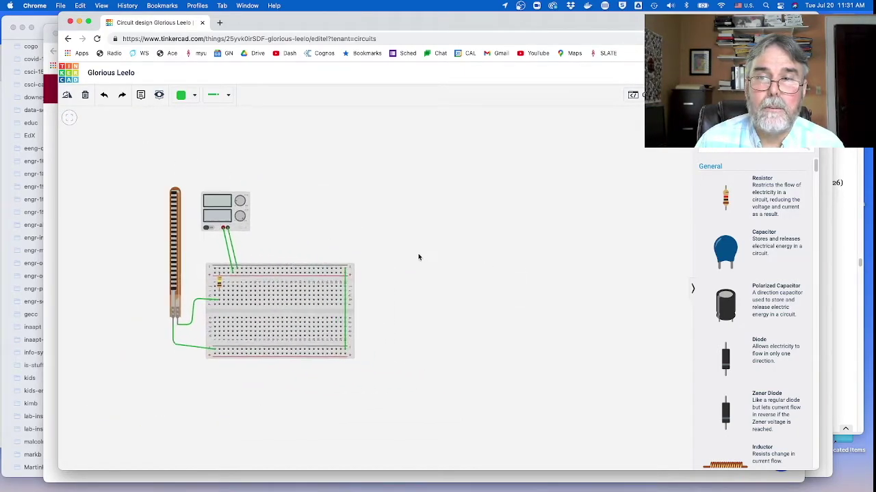
pyautogui.scroll(-15, 775, 316)
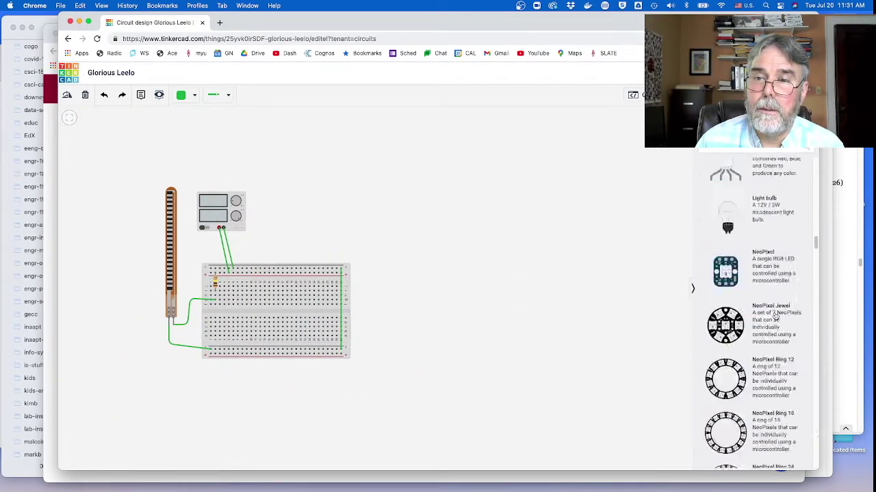
pyautogui.scroll(-20, 775, 316)
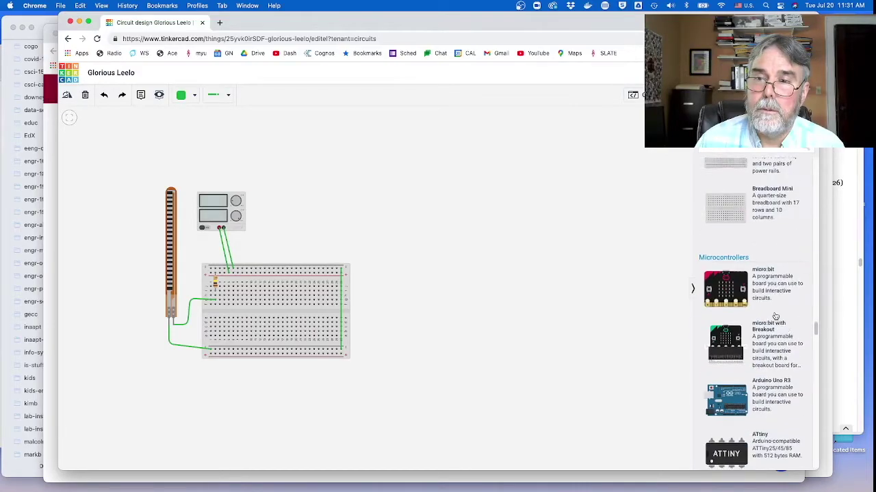
pyautogui.scroll(-10, 775, 316)
pyautogui.scroll(6, 775, 316)
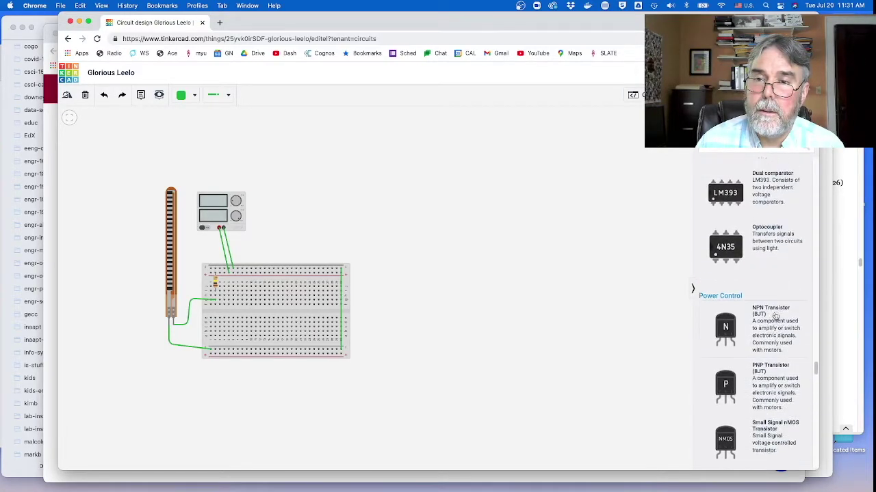
pyautogui.scroll(5, 775, 316)
pyautogui.moveTo(728, 270); pyautogui.dragTo(422, 183)
# Wire the multimeter between the top rail and the resistor row, then run the simulation showing 1.15 V
pyautogui.click(417, 179)
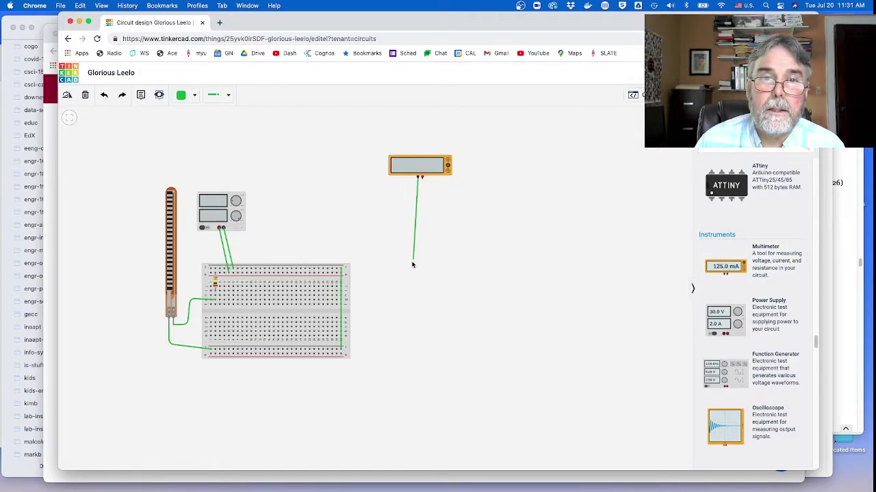
pyautogui.click(337, 268)
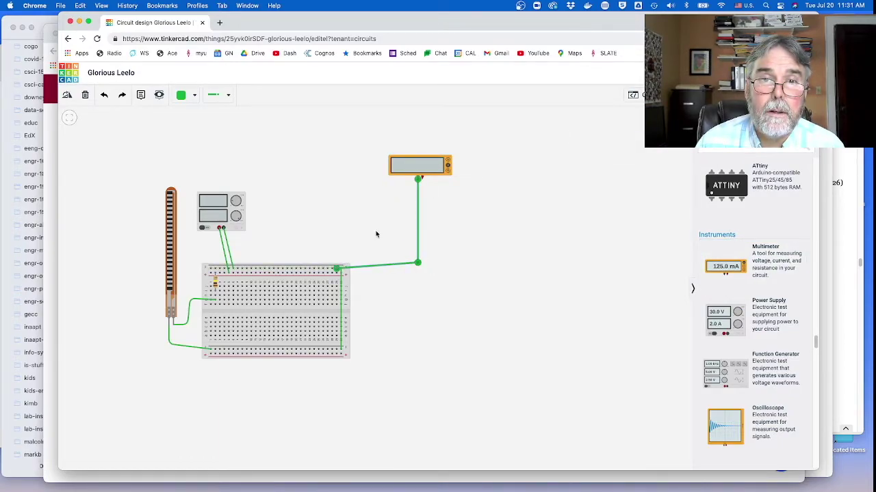
pyautogui.click(422, 178)
pyautogui.click(426, 302)
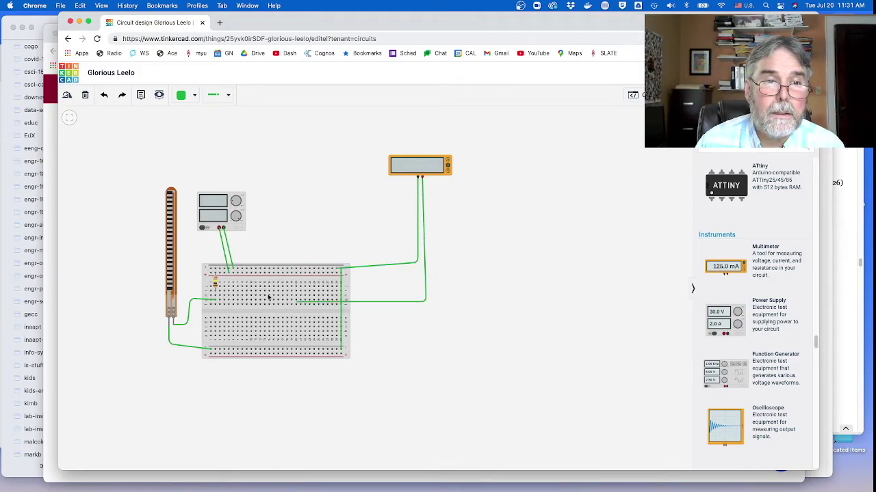
pyautogui.click(215, 296)
pyautogui.click(299, 187)
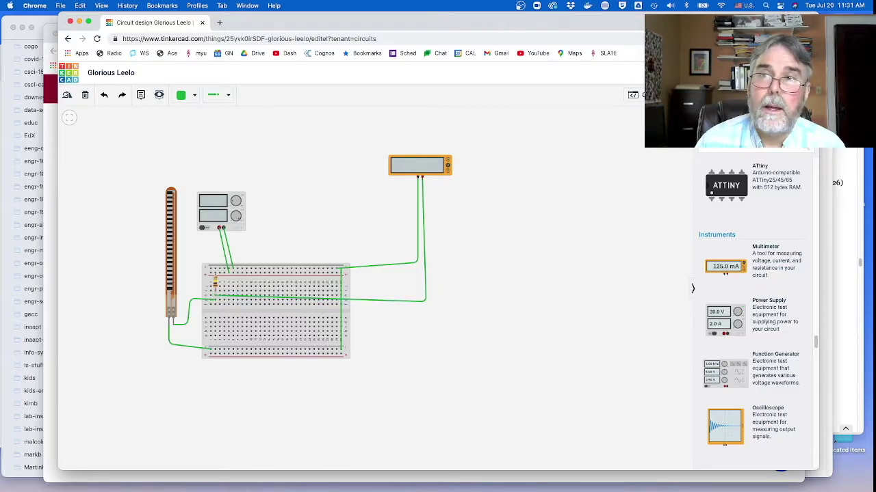
pyautogui.click(639, 94)
# Bend the flex sensor to different angles to vary the reading, then delete the multimeter and its leads
pyautogui.scroll(3, 294, 279)
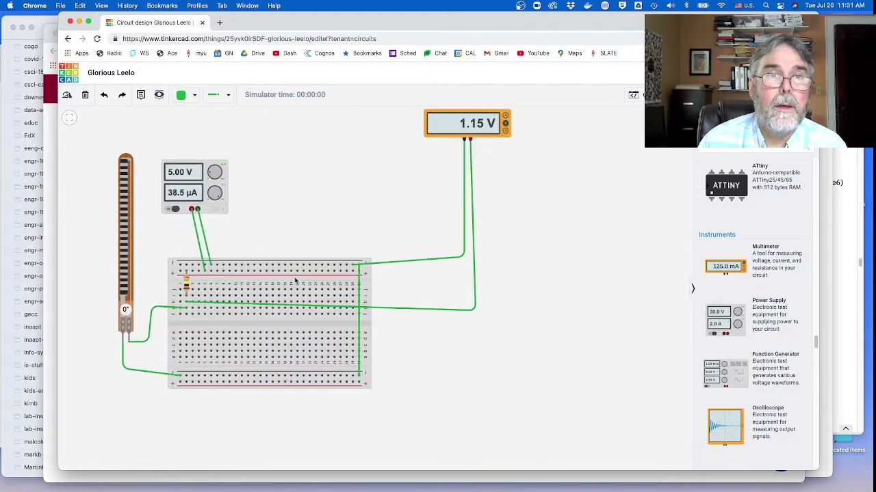
pyautogui.moveTo(292, 214); pyautogui.dragTo(344, 260)
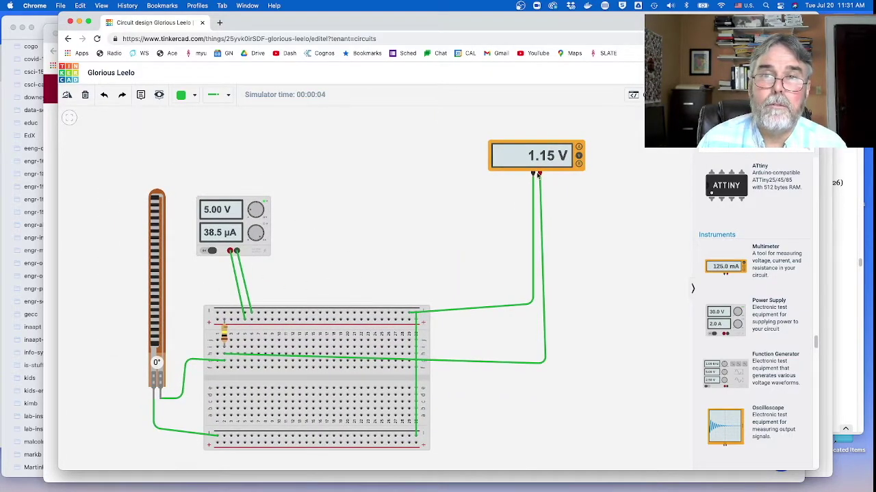
pyautogui.moveTo(148, 351); pyautogui.dragTo(168, 250)
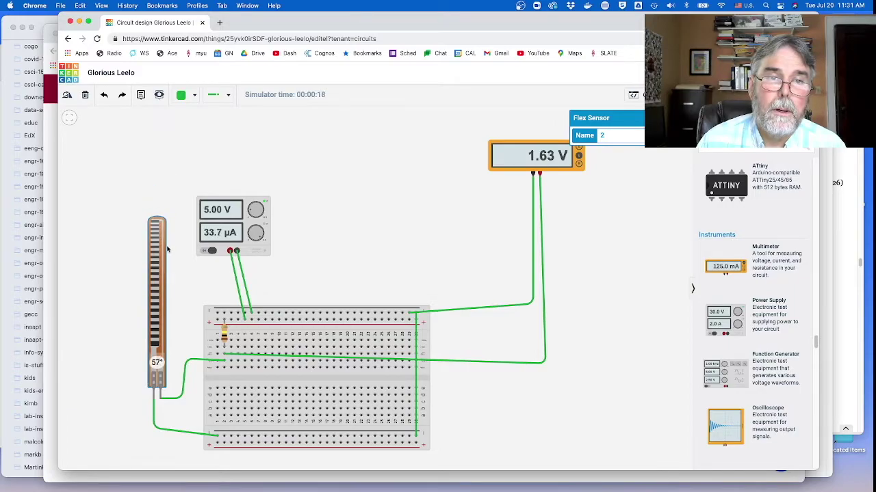
pyautogui.click(345, 258)
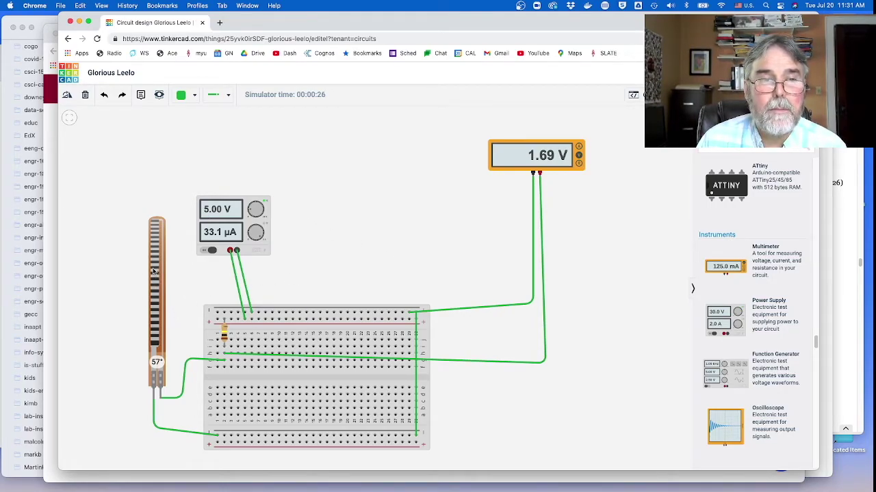
pyautogui.moveTo(156, 272)
pyautogui.mouseDown()
pyautogui.moveTo(156, 296)
pyautogui.moveTo(153, 254)
pyautogui.moveTo(156, 333)
pyautogui.moveTo(154, 243)
pyautogui.moveTo(148, 292)
pyautogui.moveTo(149, 283)
pyautogui.mouseUp()
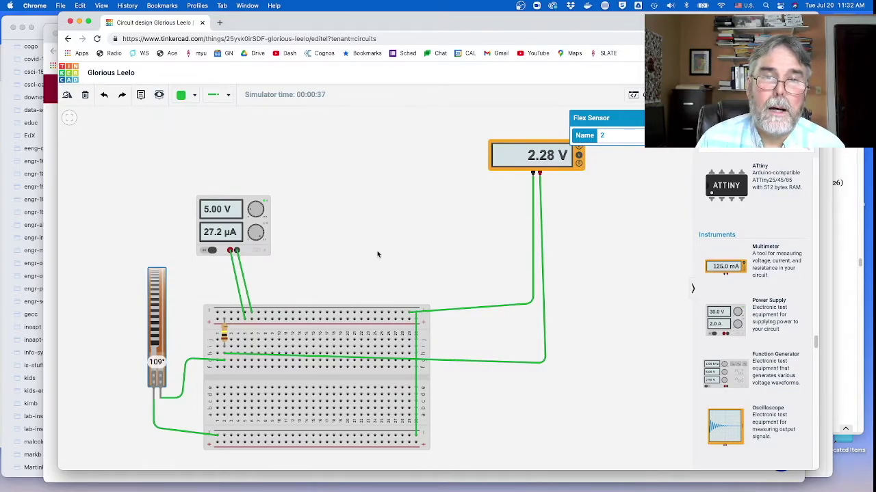
pyautogui.click(378, 254)
pyautogui.click(521, 162)
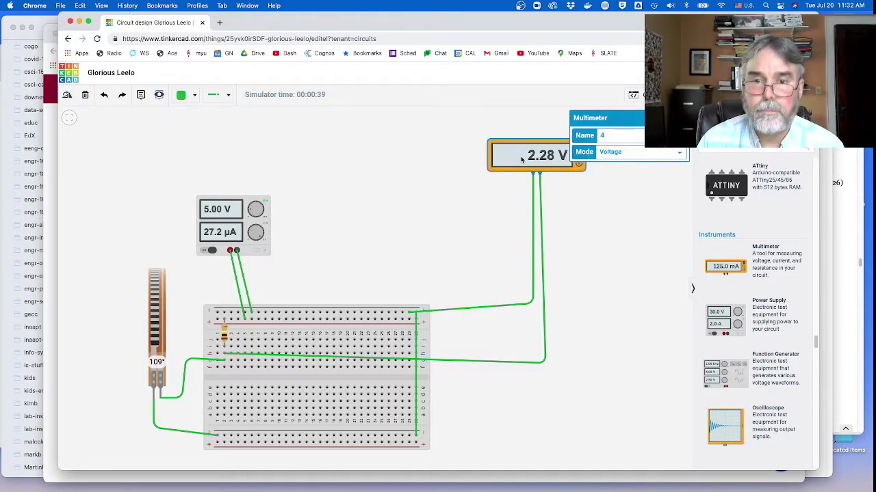
pyautogui.press('Delete')
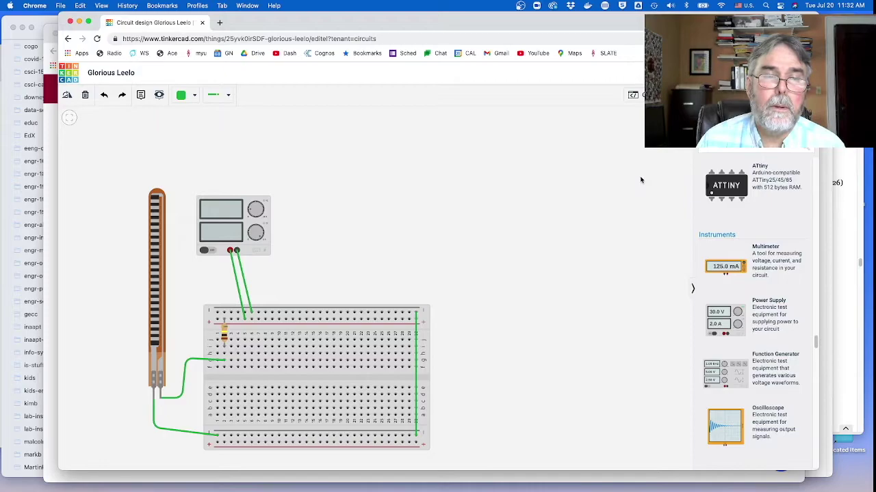
# Place two resistors on the upper and lower breadboard halves and wire them together
pyautogui.scroll(-1, 634, 175)
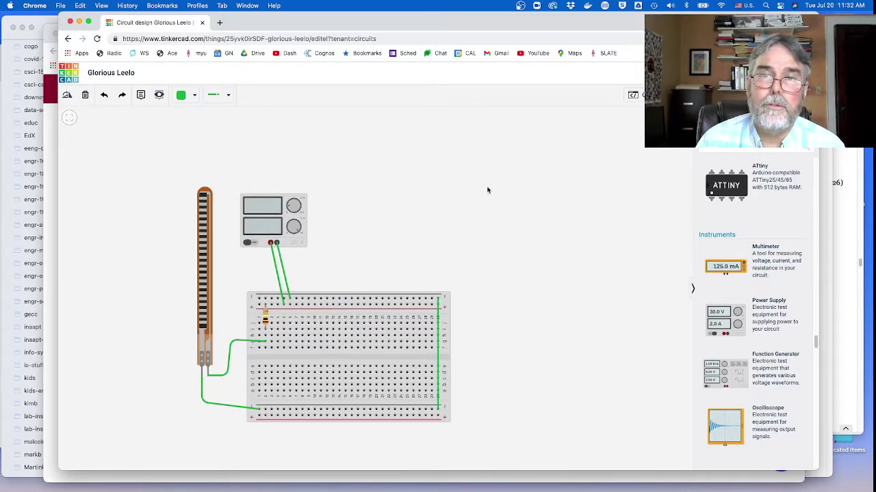
pyautogui.scroll(15, 757, 215)
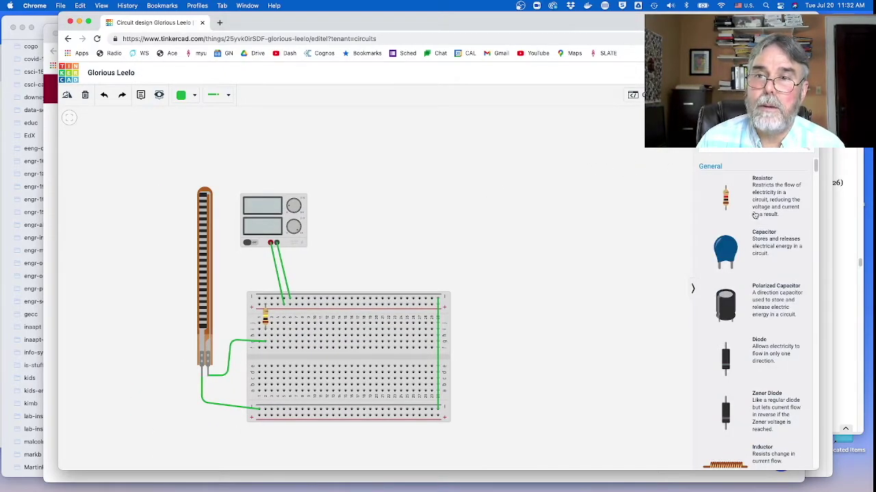
pyautogui.moveTo(726, 200); pyautogui.dragTo(250, 327)
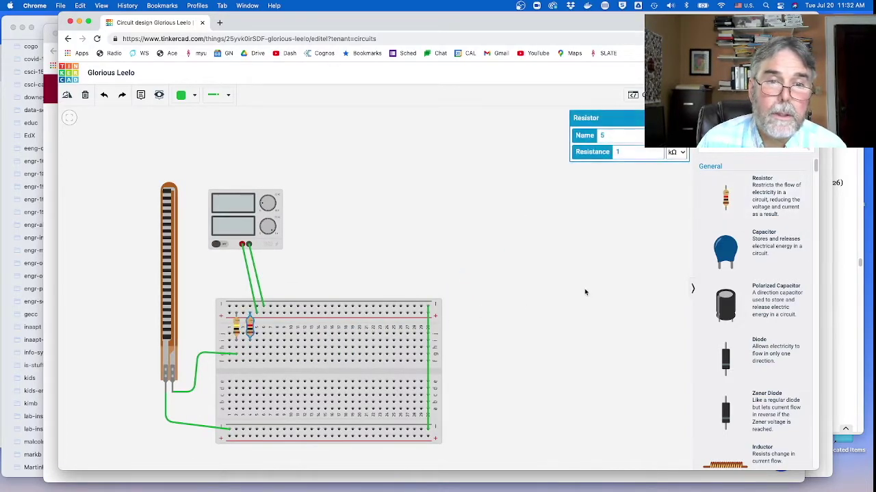
pyautogui.moveTo(725, 200); pyautogui.dragTo(249, 413)
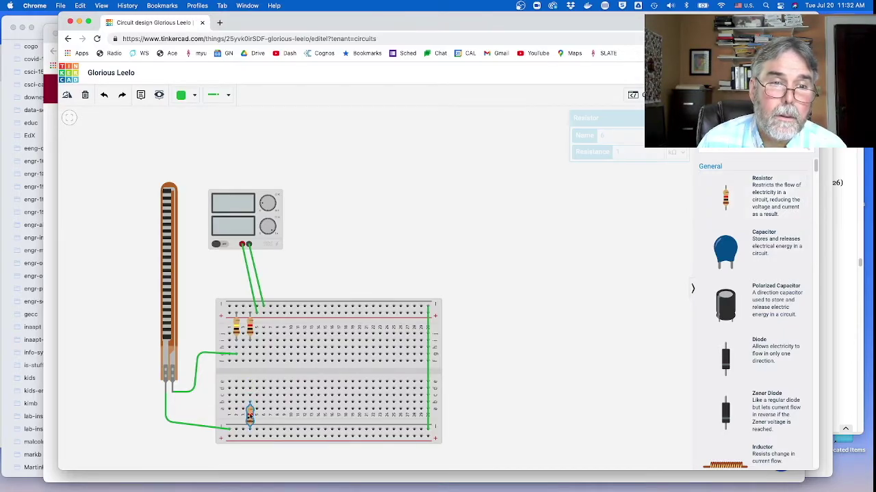
pyautogui.click(250, 361)
pyautogui.click(535, 369)
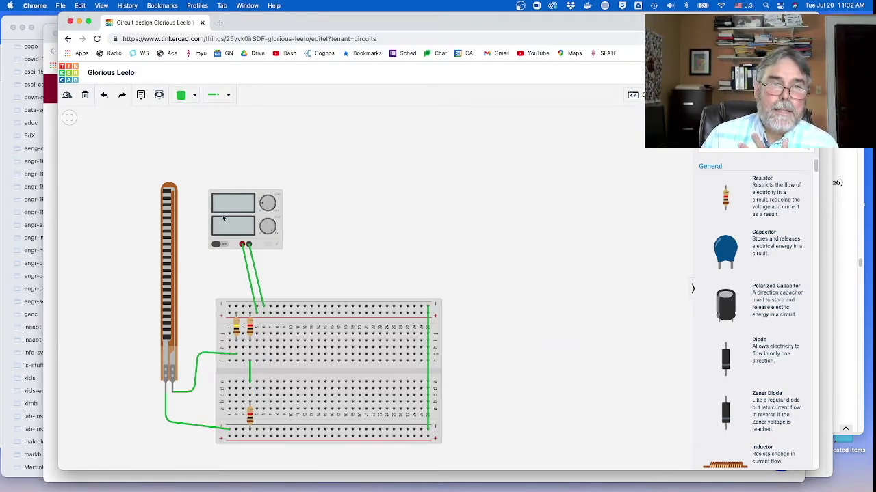
# Set the upper resistor to 3 kΩ and the lower resistor to 2 kΩ
pyautogui.click(249, 412)
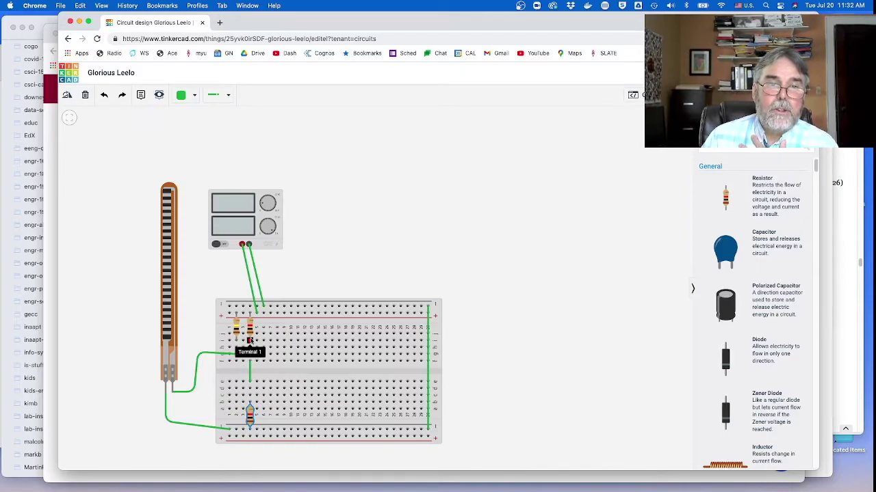
pyautogui.click(250, 335)
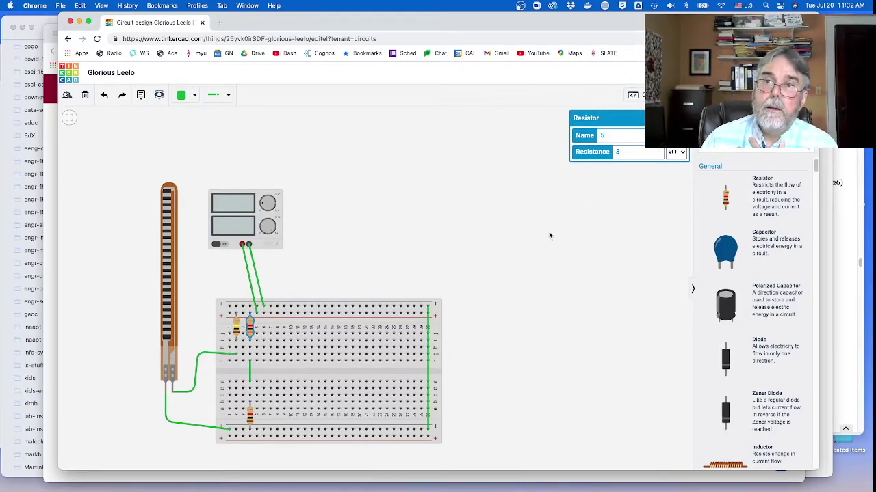
pyautogui.click(250, 423)
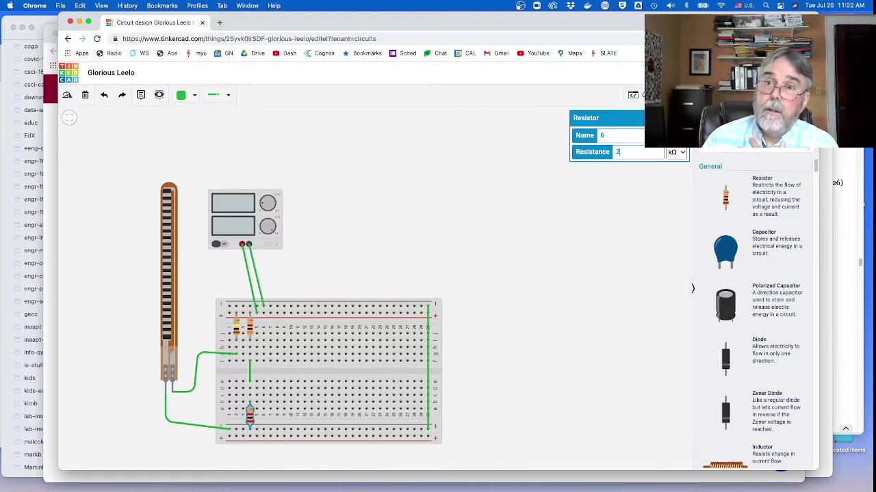
pyautogui.click(624, 195)
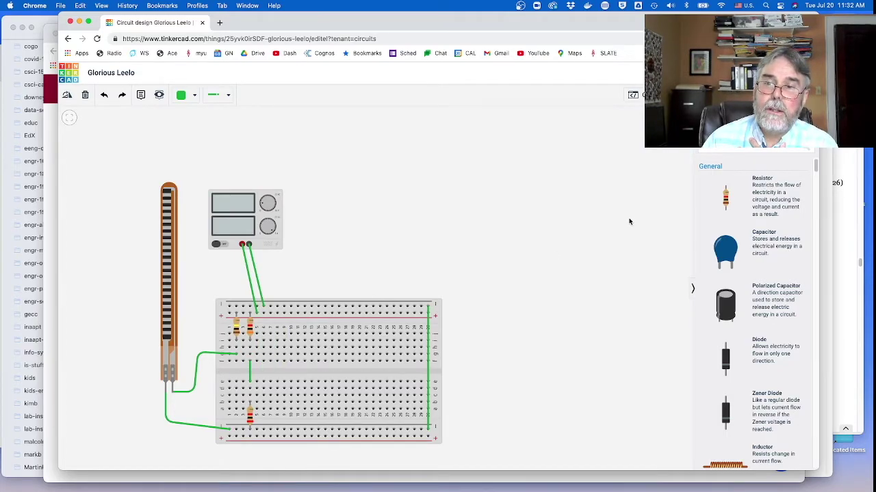
# Drag a Multimeter from Instruments onto the canvas beside the power supply
pyautogui.scroll(-15, 749, 363)
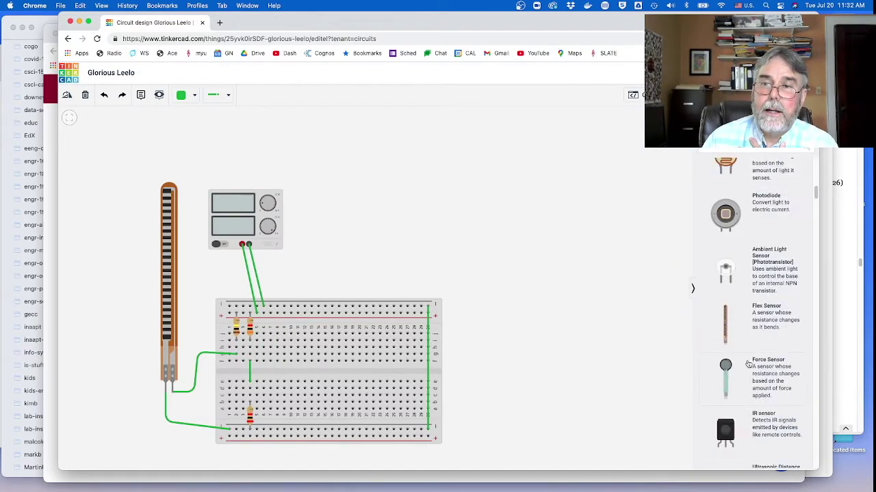
pyautogui.scroll(-15, 748, 363)
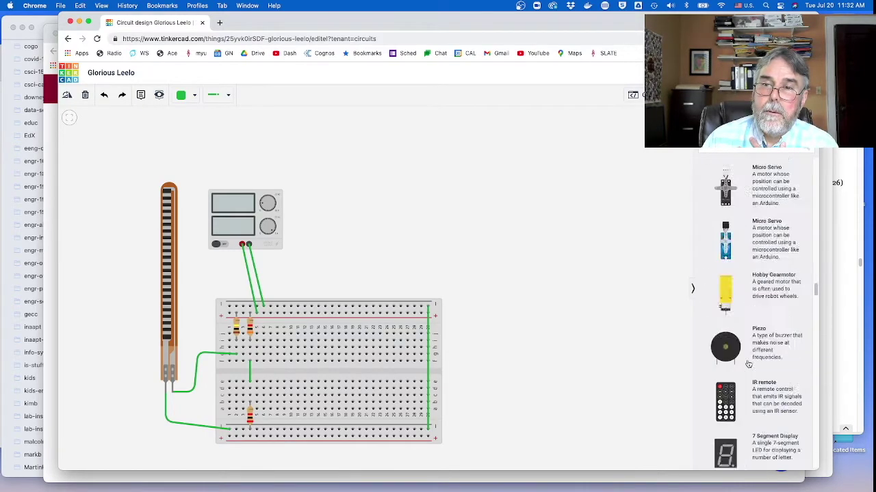
pyautogui.scroll(-10, 748, 363)
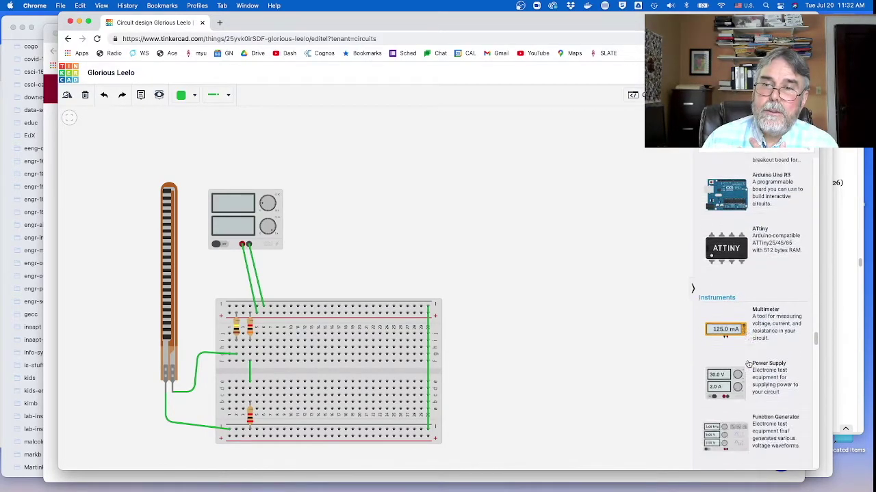
pyautogui.moveTo(723, 219); pyautogui.dragTo(356, 251)
# Wire the meter to the top rail and divider junction, and simulate to read 2.00 V
pyautogui.click(352, 246)
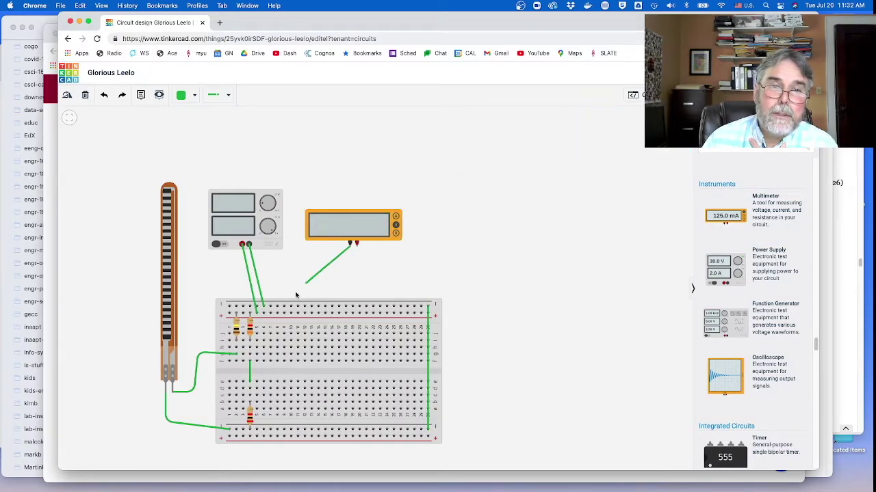
pyautogui.click(287, 307)
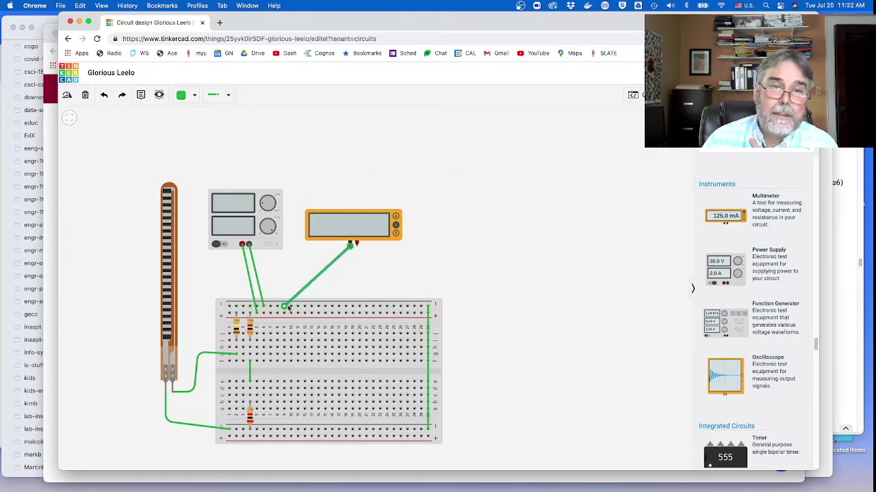
pyautogui.click(357, 245)
pyautogui.click(338, 370)
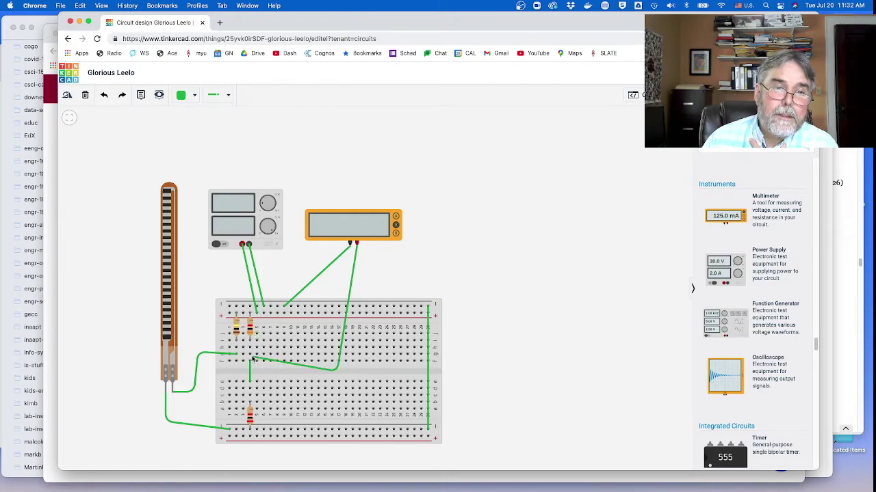
pyautogui.click(251, 354)
pyautogui.click(490, 251)
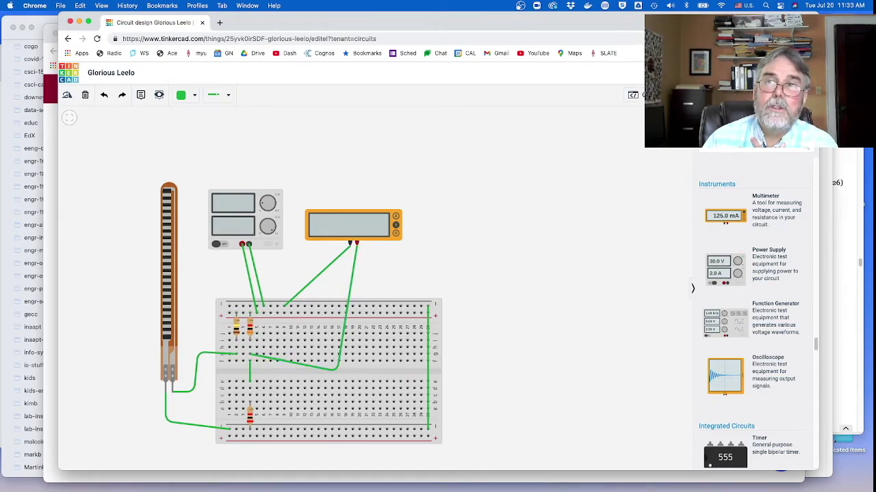
pyautogui.click(674, 95)
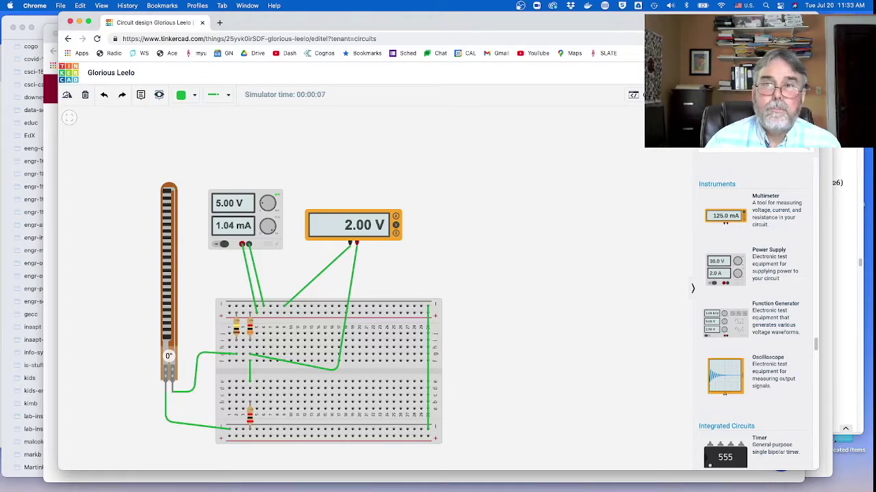
pyautogui.click(674, 95)
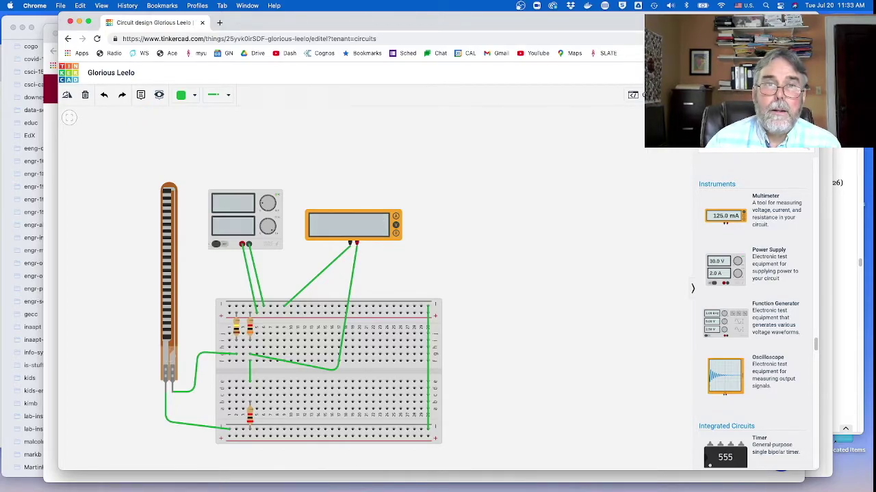
# Delete both multimeter leads and move the meter up away from the breadboard
pyautogui.click(353, 272)
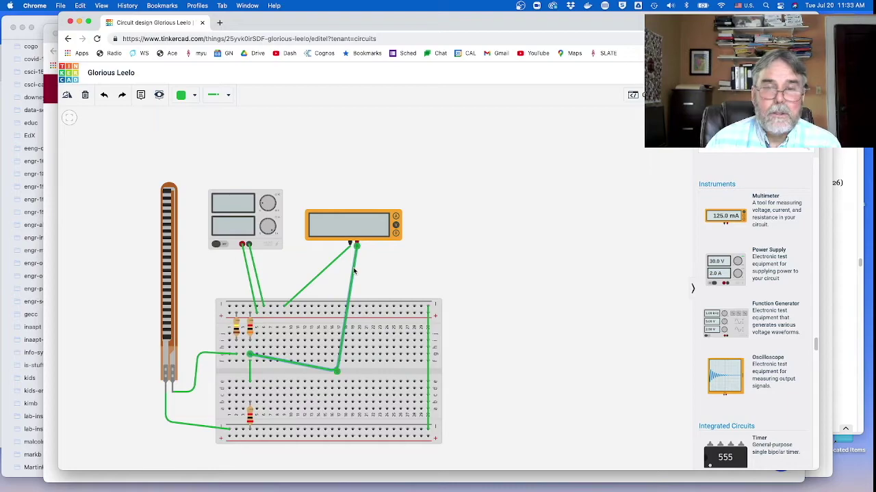
pyautogui.press('Delete')
pyautogui.click(318, 274)
pyautogui.press('Delete')
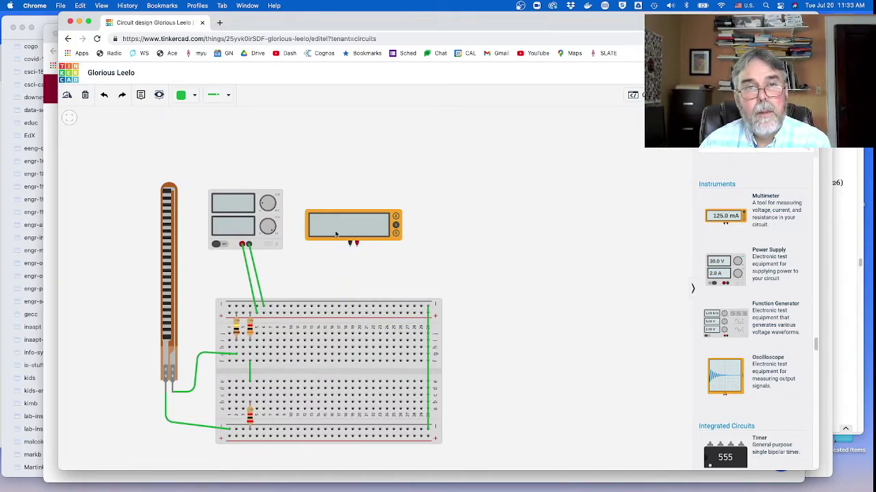
pyautogui.moveTo(346, 223); pyautogui.dragTo(375, 165)
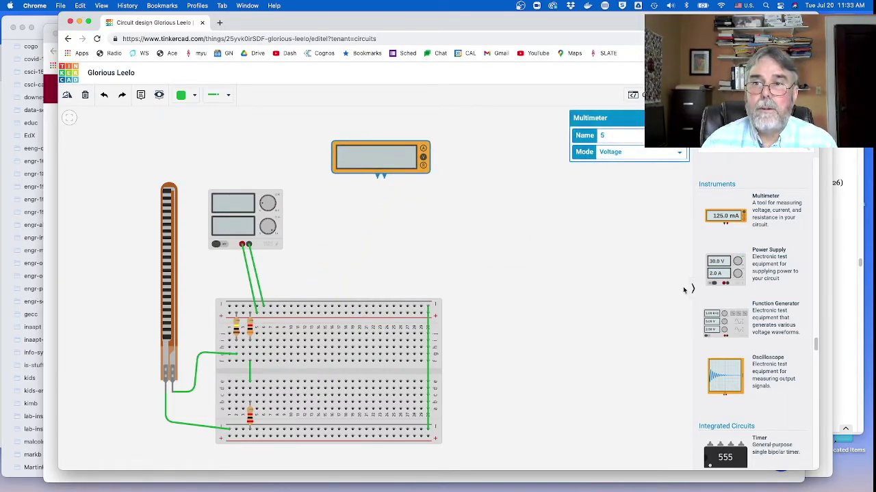
# Drag the LM393 Dual comparator from the ICs onto the breadboard, straddling the centre gap
pyautogui.scroll(5, 751, 289)
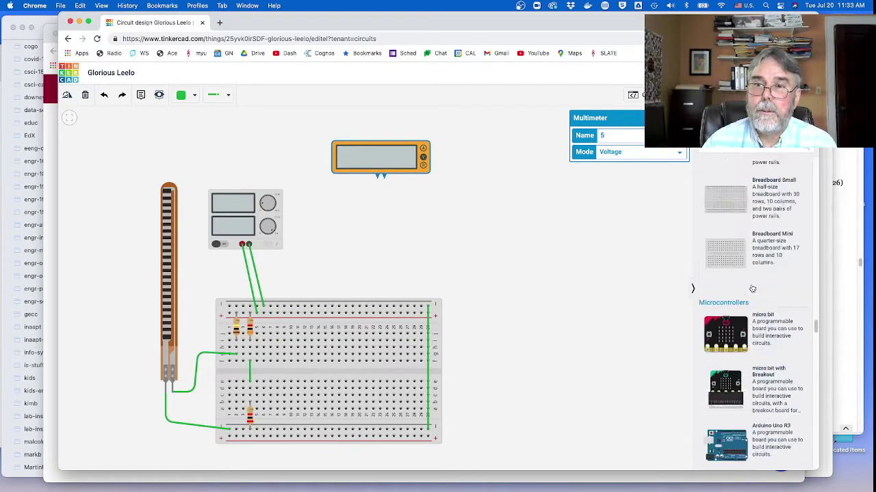
pyautogui.scroll(-15, 752, 288)
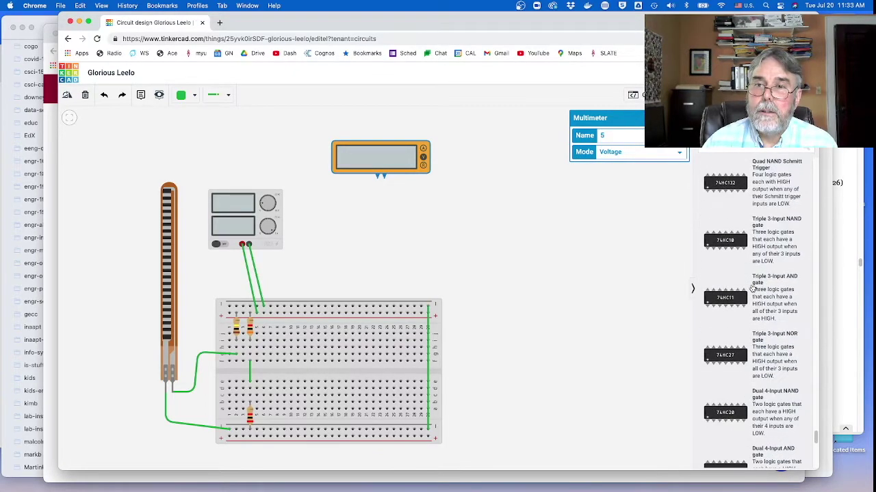
pyautogui.scroll(-10, 752, 289)
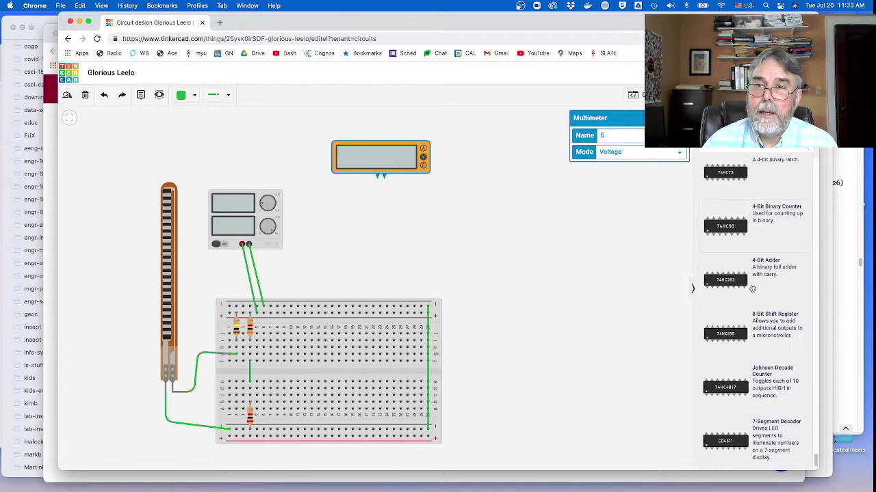
pyautogui.scroll(10, 752, 289)
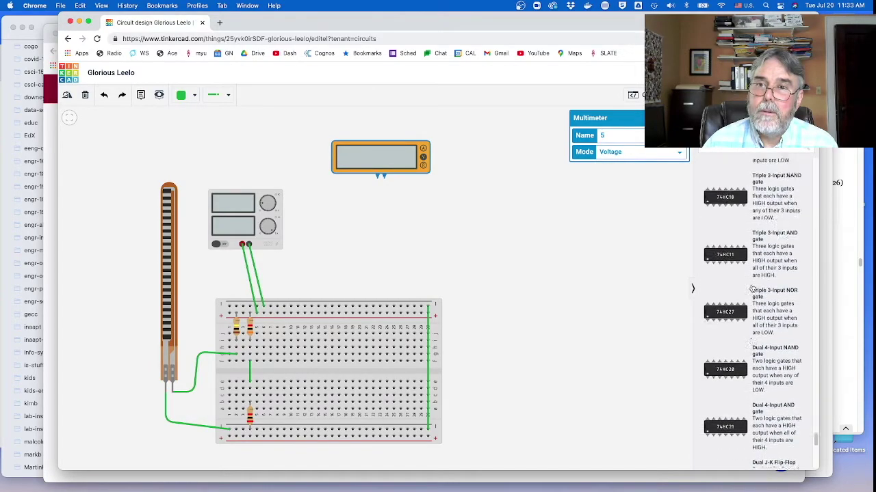
pyautogui.scroll(8, 752, 288)
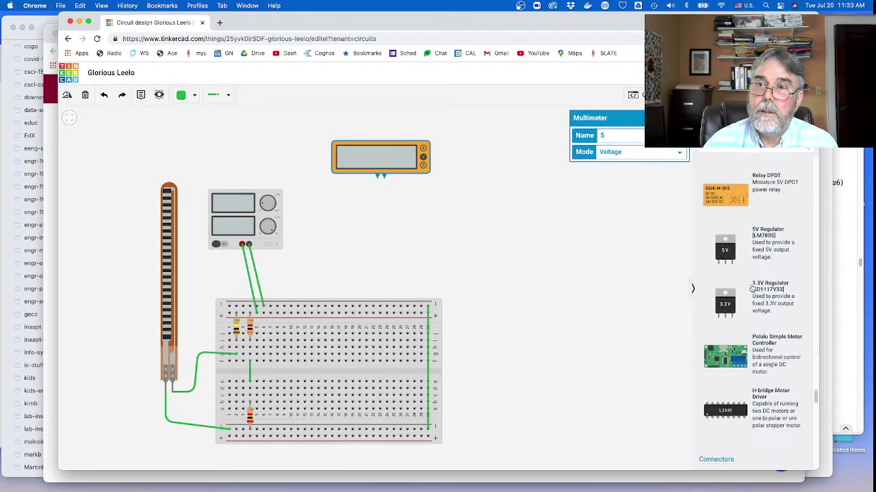
pyautogui.scroll(7, 752, 288)
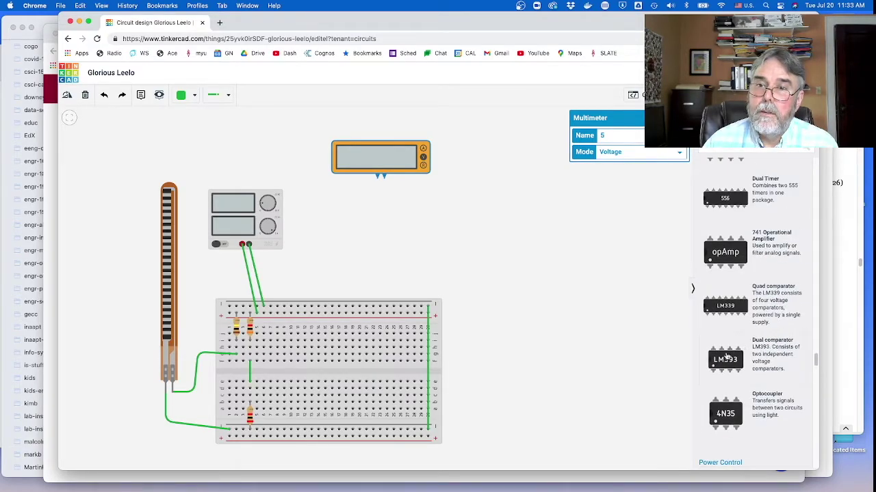
pyautogui.moveTo(612, 305); pyautogui.dragTo(297, 384)
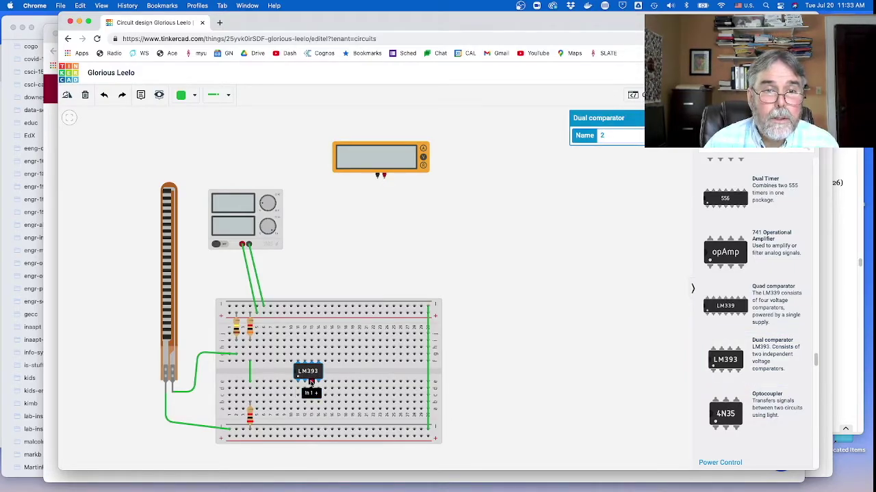
# Wire the LM393's GND pin to the ground rail and its VCC pin to the top + rail
pyautogui.click(319, 385)
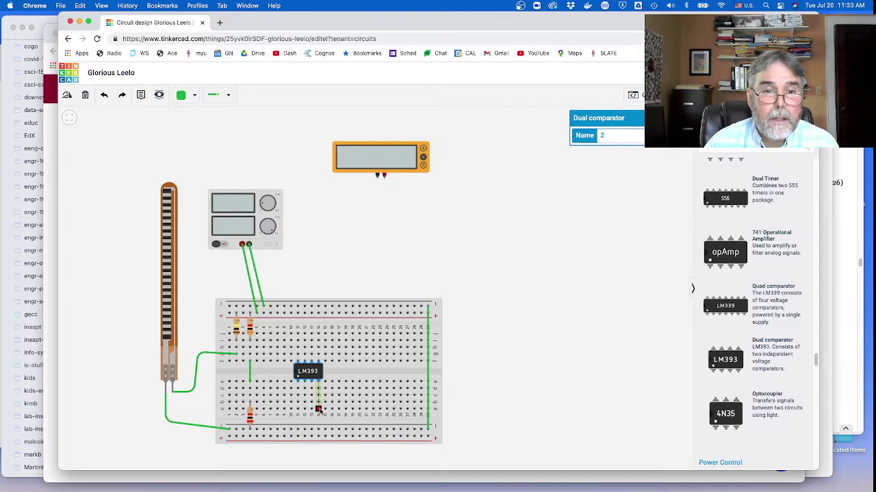
pyautogui.click(318, 430)
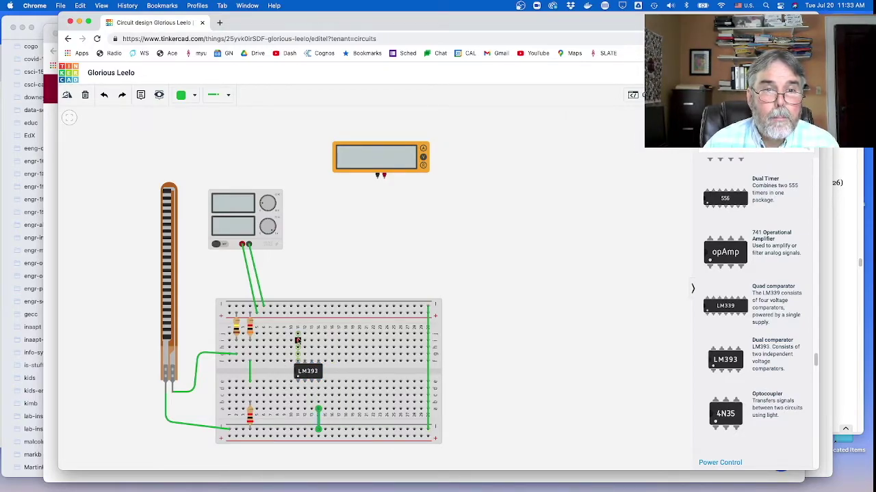
pyautogui.click(298, 333)
pyautogui.click(297, 314)
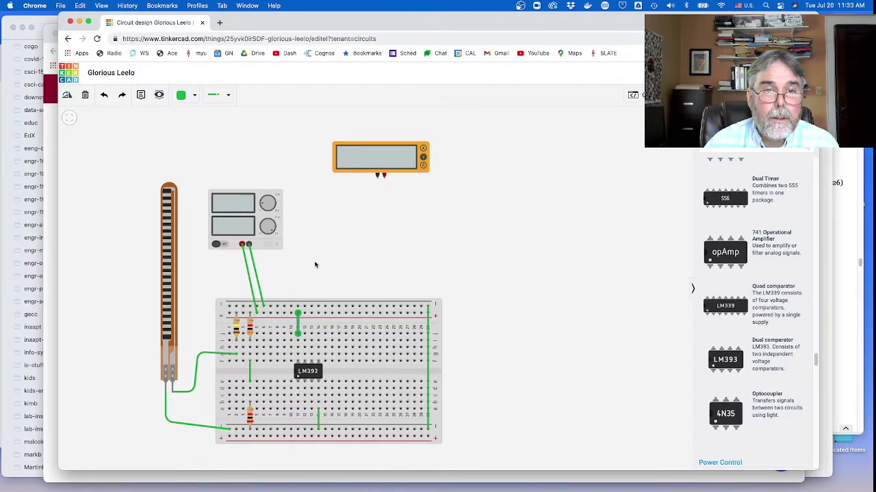
pyautogui.click(312, 255)
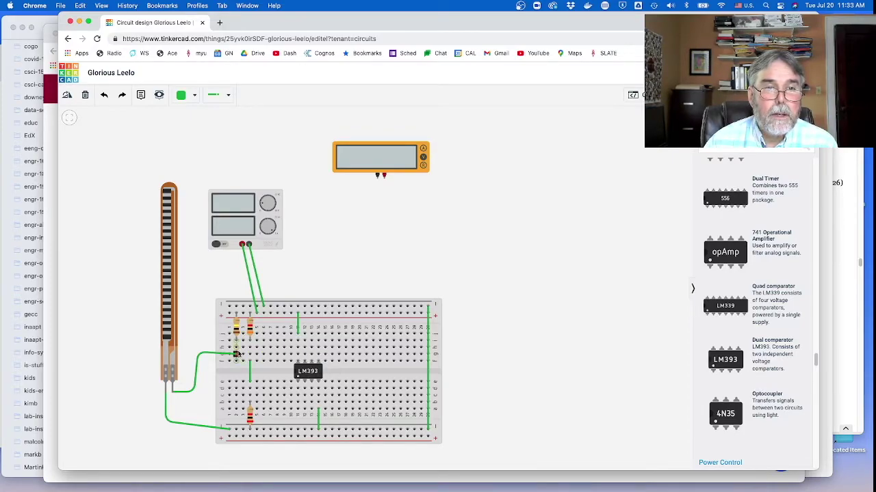
# Connect the two divider junctions to the LM393's two input pins
pyautogui.click(237, 348)
pyautogui.click(312, 347)
pyautogui.click(250, 354)
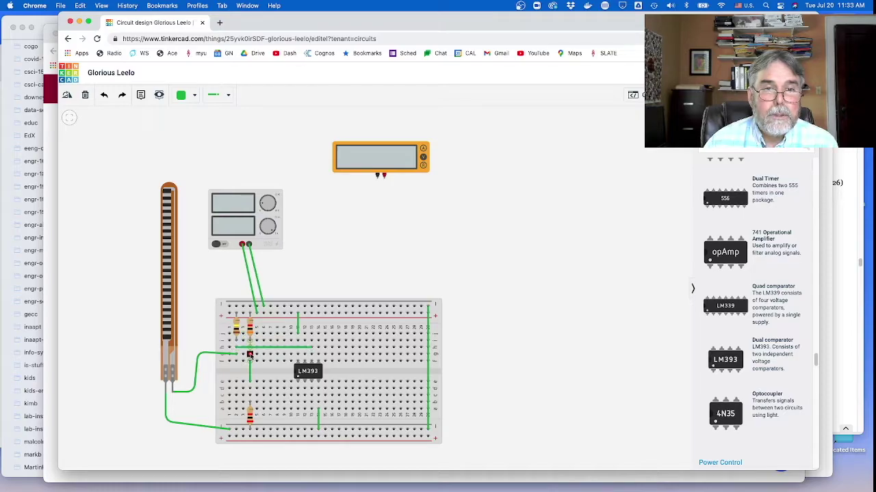
pyautogui.click(318, 354)
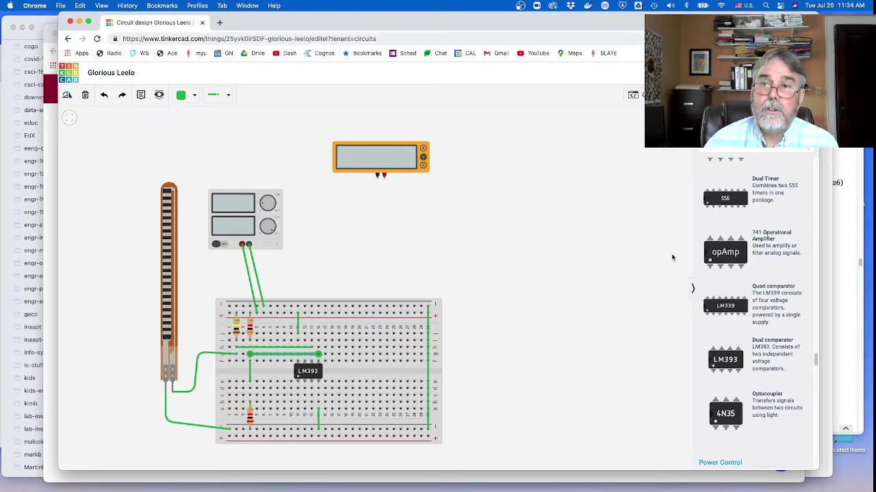
pyautogui.scroll(15, 730, 255)
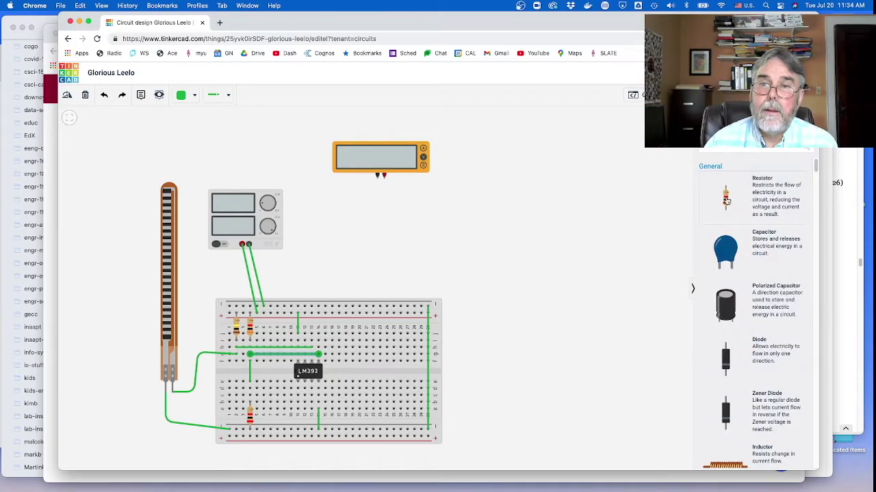
# Place a resistor and a red LED on the breadboard's right end, wiring the LED's leg to the bottom rail
pyautogui.moveTo(726, 199); pyautogui.dragTo(387, 329)
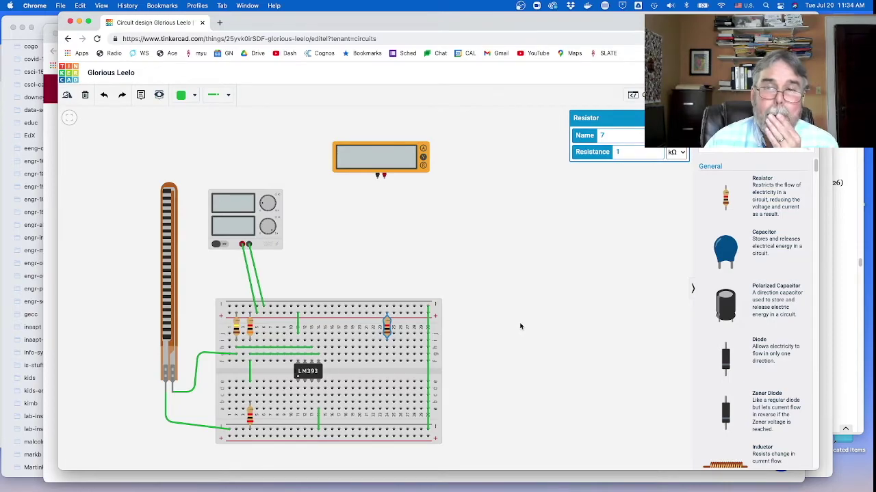
pyautogui.scroll(-15, 752, 306)
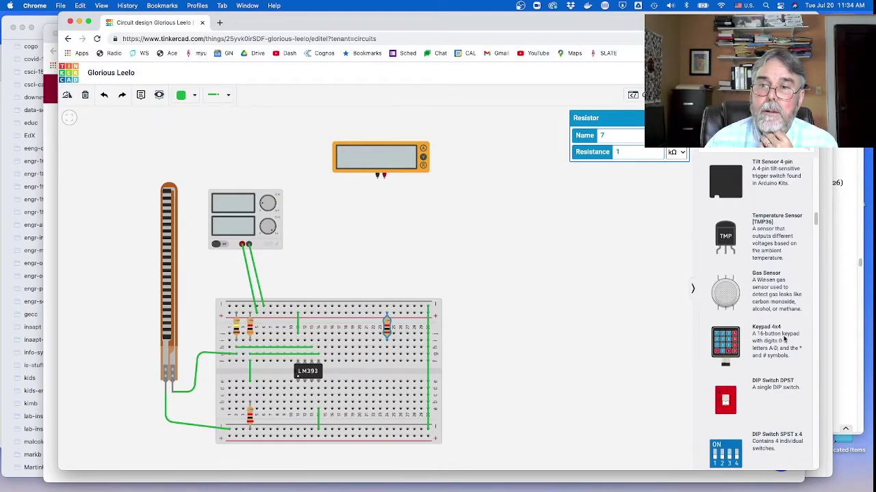
pyautogui.scroll(-5, 785, 338)
pyautogui.moveTo(725, 239); pyautogui.dragTo(387, 354)
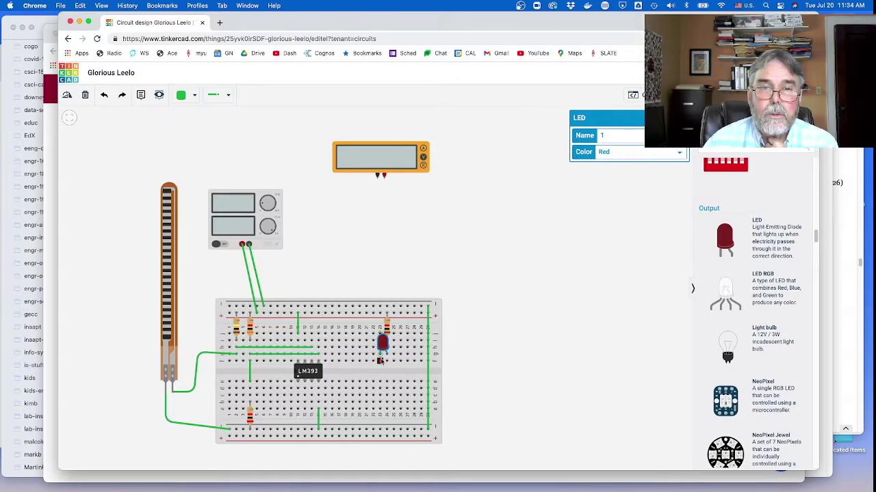
pyautogui.click(379, 363)
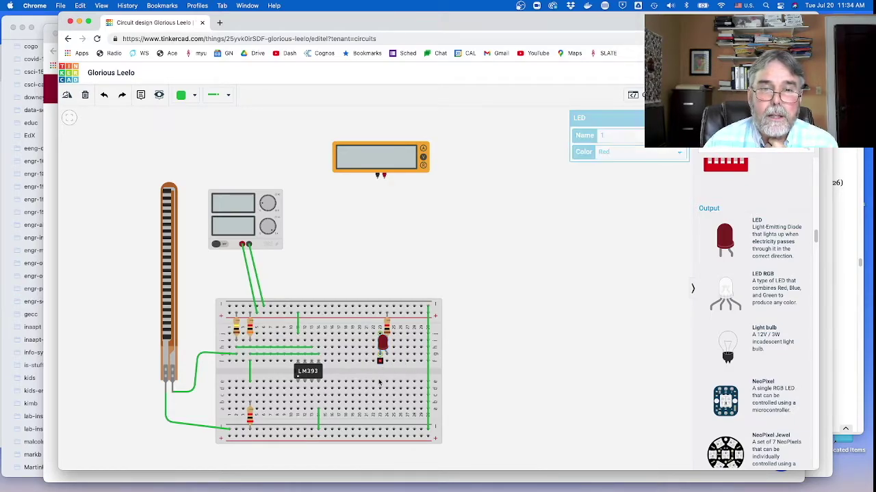
pyautogui.click(380, 430)
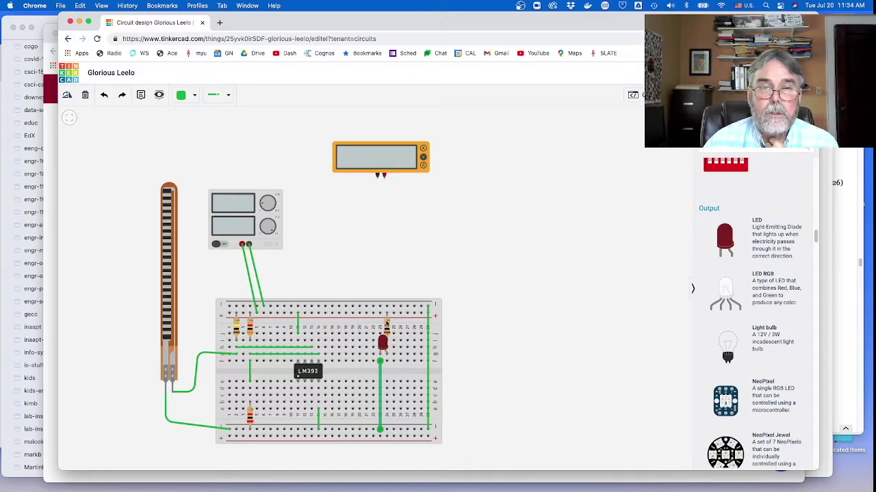
# Set the resistor to 300 Ω and start the simulation, which draws 11.7 mA
pyautogui.click(387, 330)
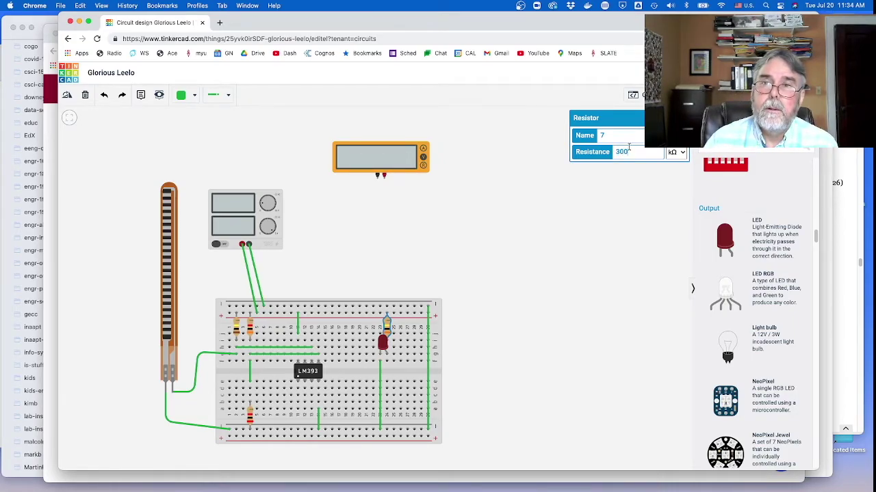
pyautogui.click(684, 153)
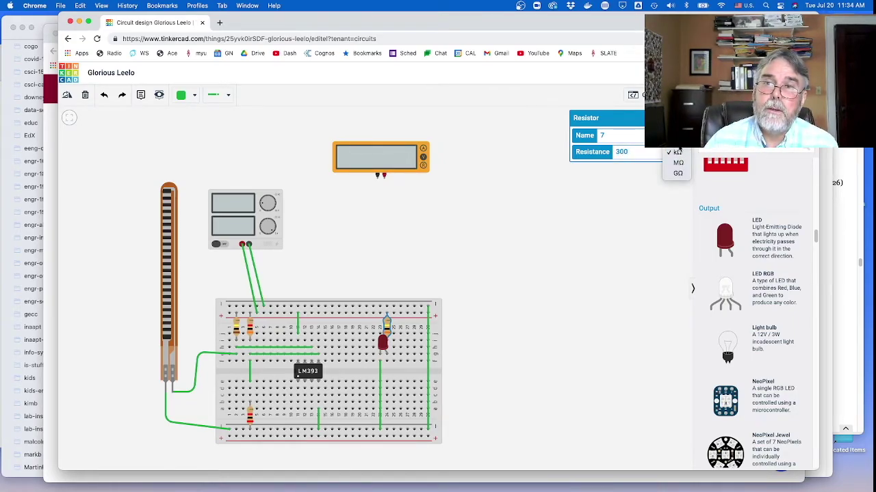
pyautogui.click(672, 154)
pyautogui.click(665, 186)
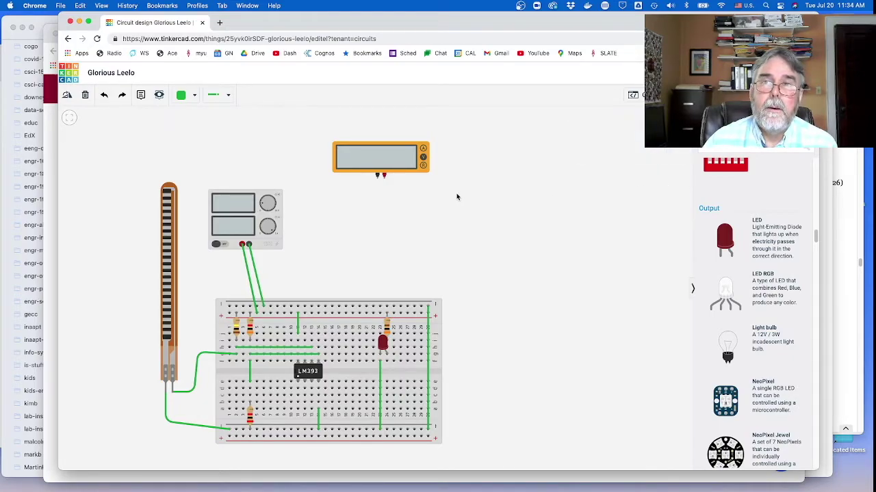
pyautogui.click(704, 95)
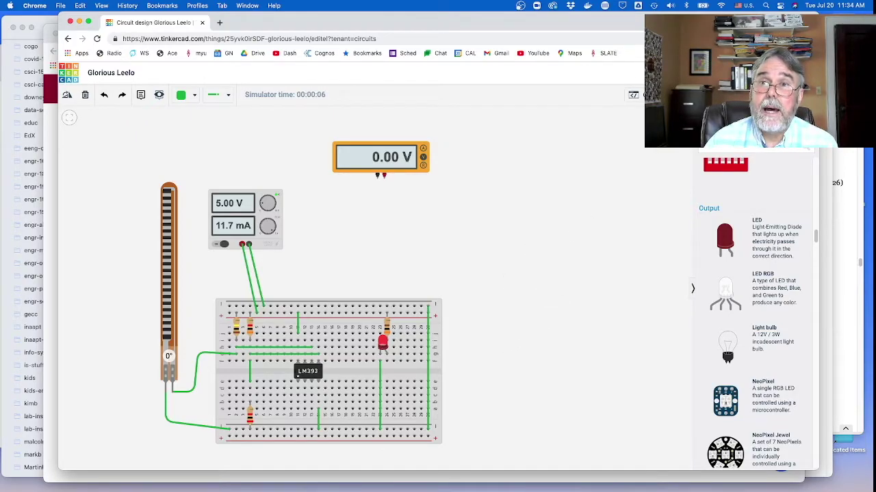
# Stop the simulation and reroute the LED's wire from the bottom rail to the comparator output
pyautogui.click(704, 95)
pyautogui.click(380, 405)
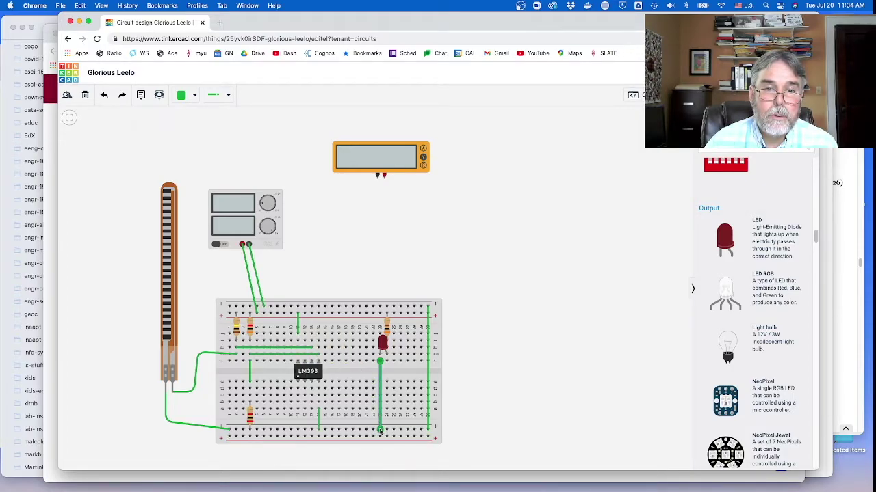
pyautogui.moveTo(381, 429); pyautogui.dragTo(305, 335)
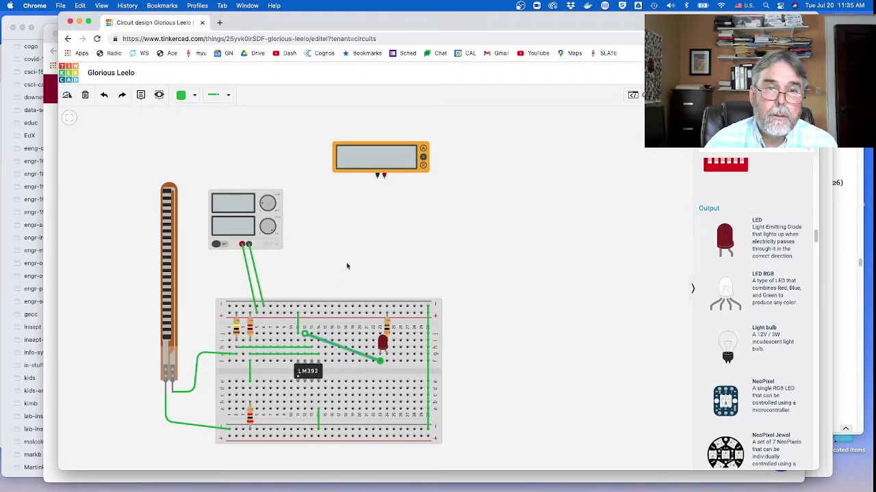
pyautogui.click(346, 262)
# Rerun the simulation and bend the flex sensor, reading 1.68 mA at 33° and 11.3 mA at 180°
pyautogui.click(657, 94)
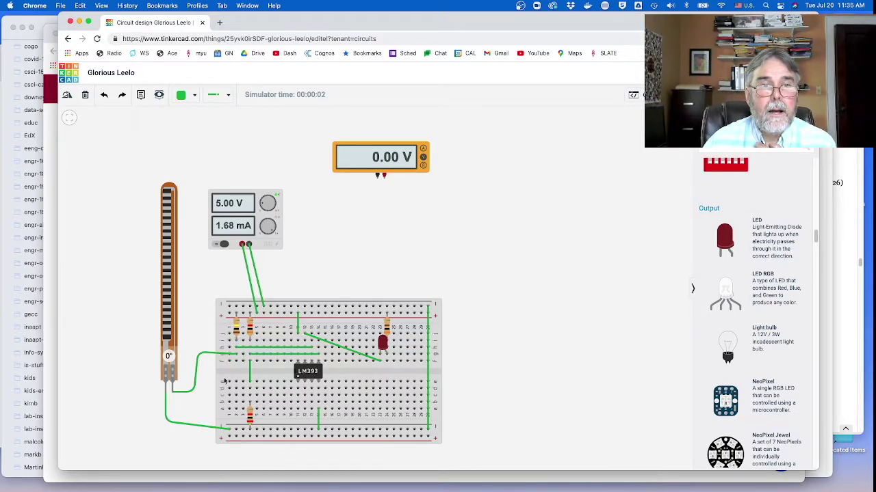
pyautogui.moveTo(169, 340); pyautogui.dragTo(168, 202)
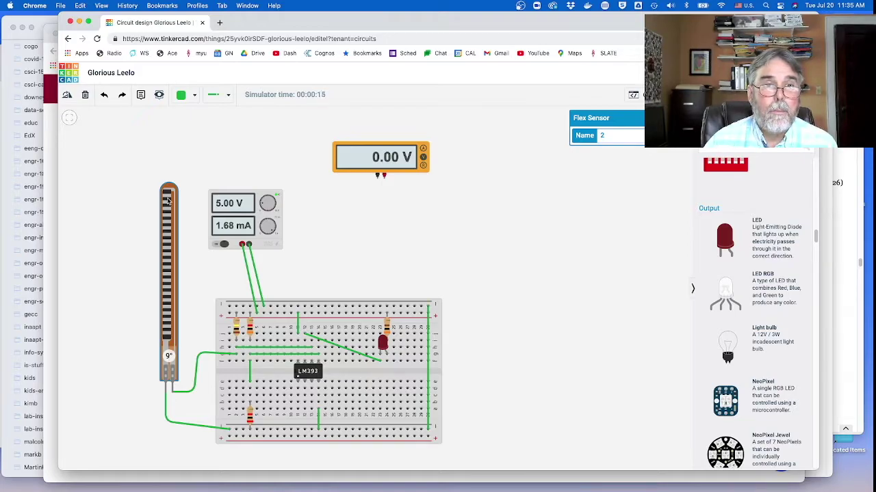
pyautogui.moveTo(168, 202); pyautogui.dragTo(167, 292)
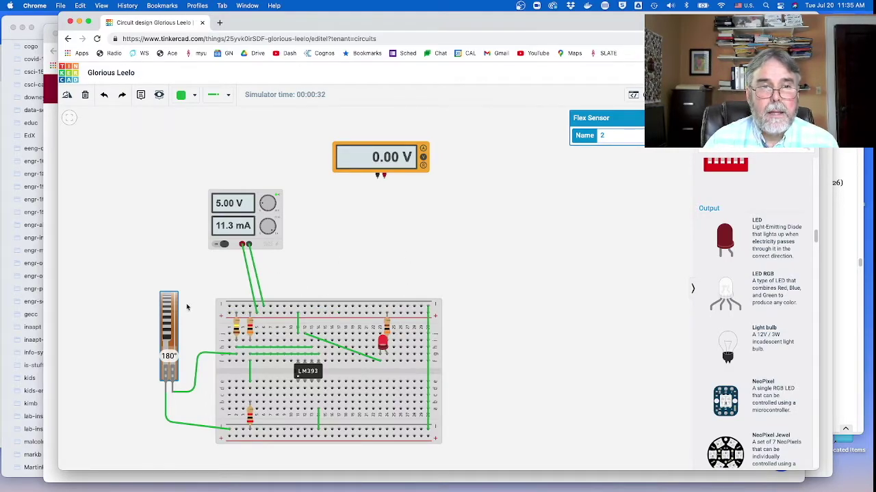
pyautogui.moveTo(173, 313); pyautogui.dragTo(161, 364)
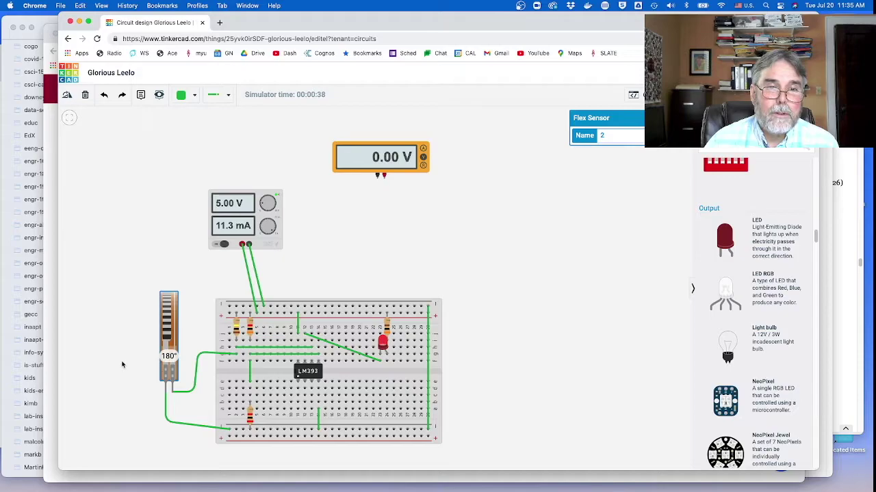
pyautogui.click(285, 349)
# Replace the removed wire with a new sensor-row wire to the comparator input and test by bending the sensor
pyautogui.press('Delete')
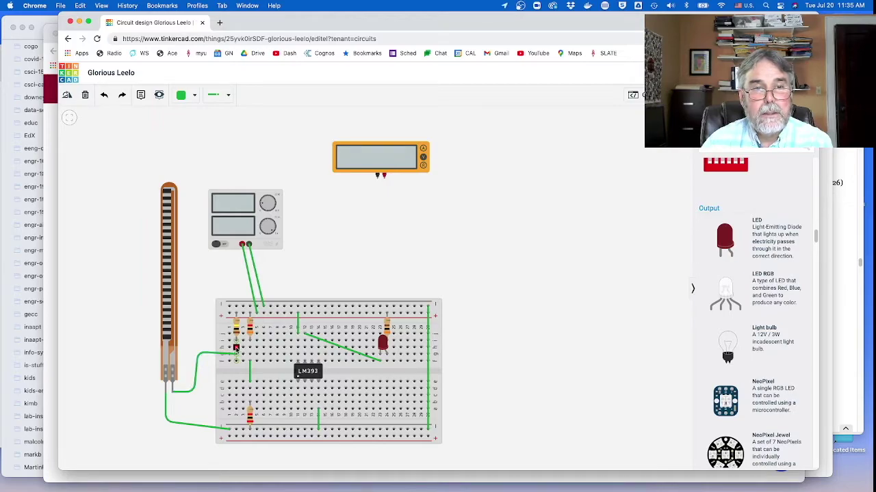
pyautogui.click(236, 348)
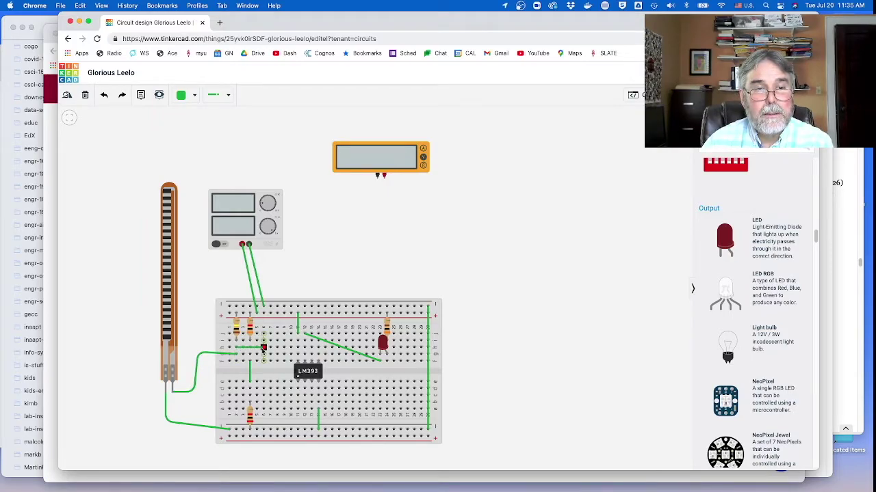
pyautogui.click(305, 348)
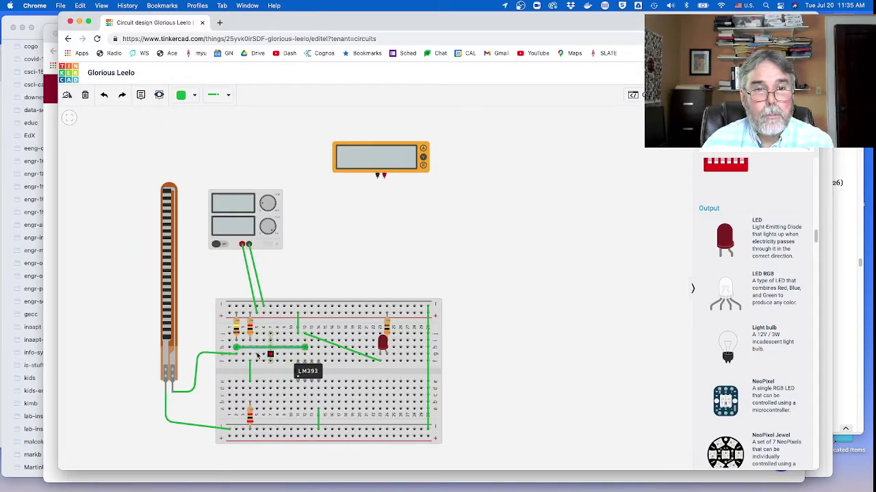
pyautogui.moveTo(250, 354)
pyautogui.mouseDown()
pyautogui.moveTo(277, 360)
pyautogui.moveTo(263, 360)
pyautogui.mouseUp()
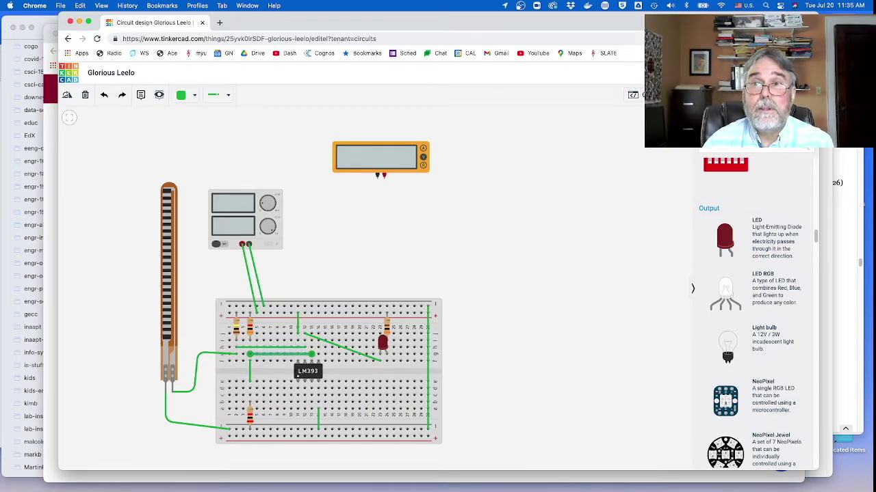
pyautogui.click(633, 95)
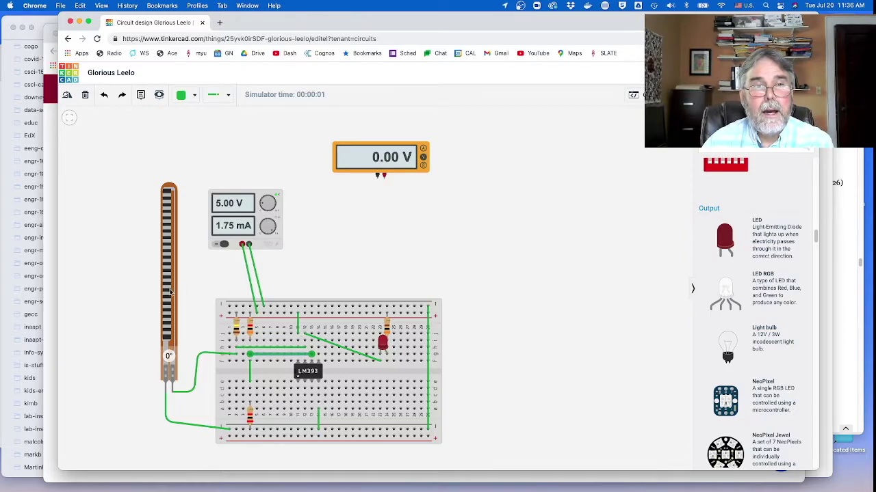
pyautogui.moveTo(170, 293); pyautogui.dragTo(152, 268)
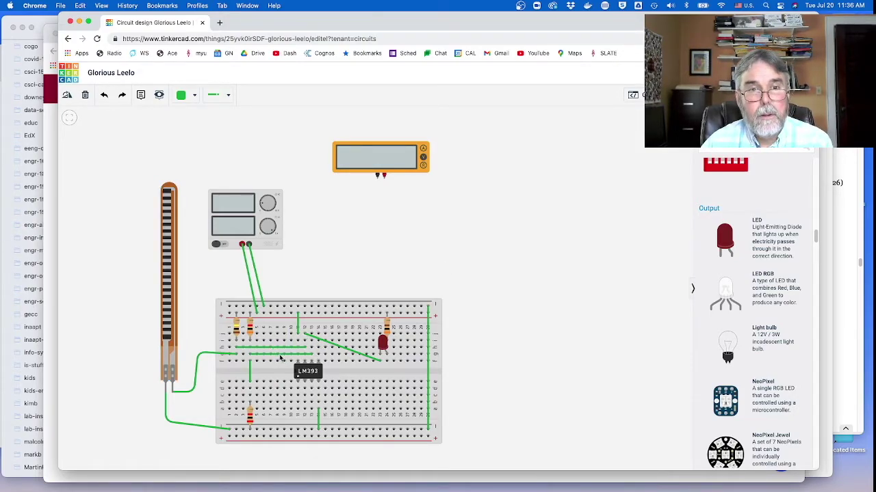
# Redraw both parallel input wires and rerun the simulation: 11.3 mA at 131°, 1.68 mA at 0°
pyautogui.click(279, 349)
pyautogui.press('Delete')
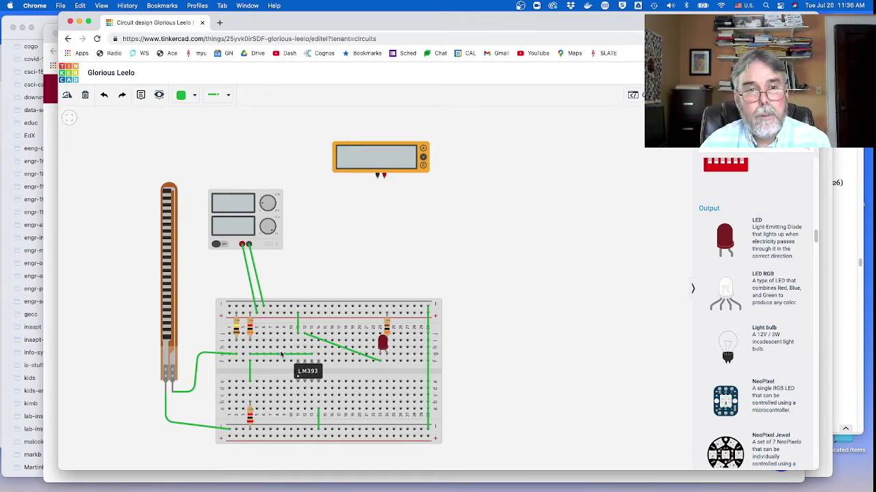
pyautogui.click(239, 350)
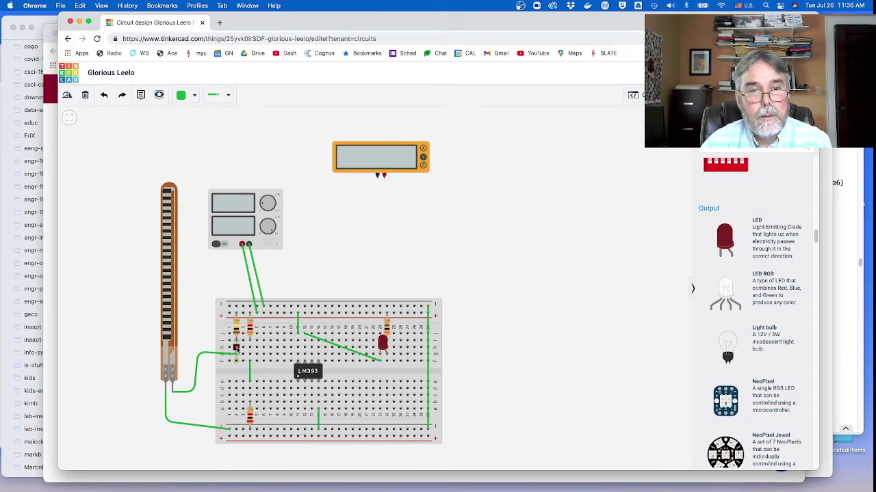
pyautogui.click(312, 348)
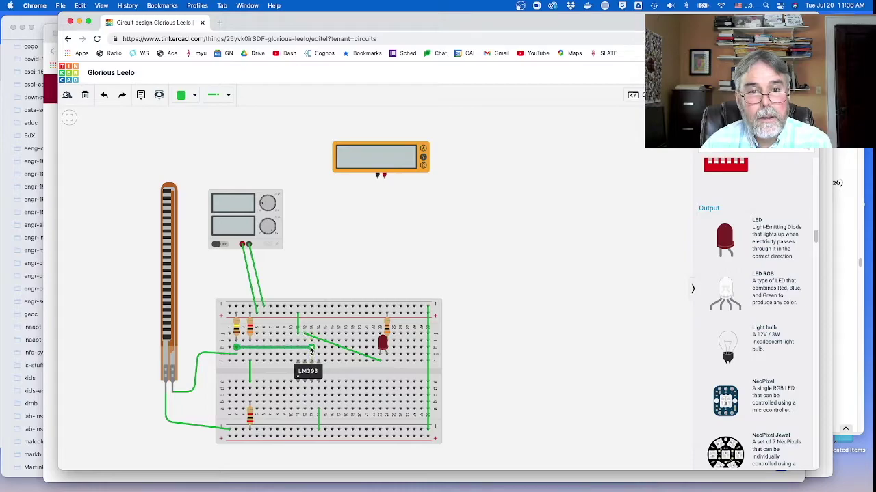
pyautogui.click(251, 354)
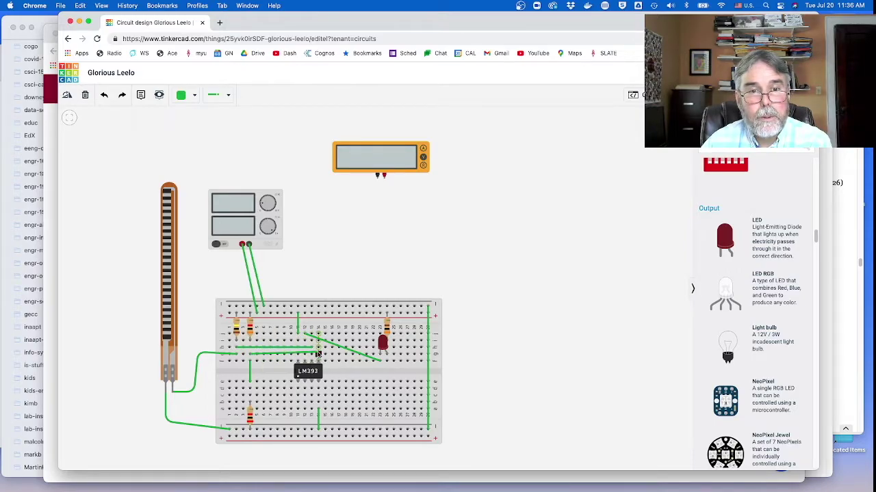
pyautogui.click(319, 354)
pyautogui.click(684, 94)
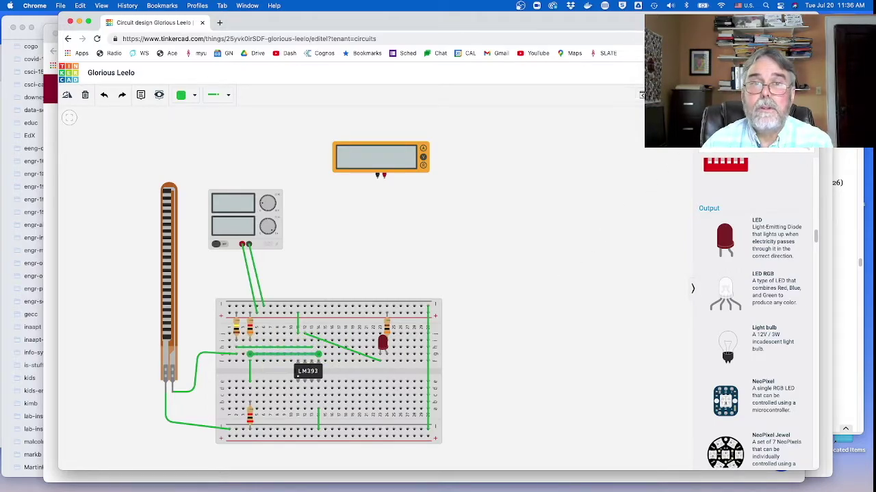
pyautogui.moveTo(162, 321); pyautogui.dragTo(158, 158)
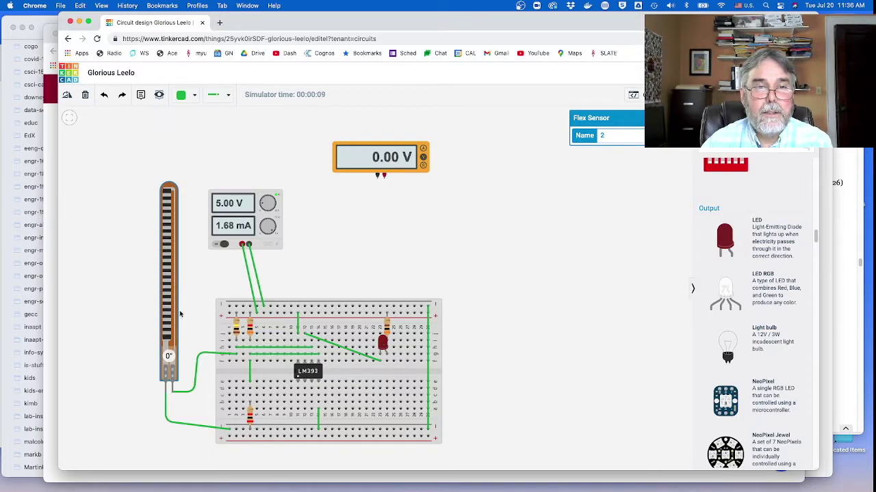
# Stop the simulation and delete the lower horizontal input wire and the short diagonal jumper
pyautogui.click(260, 349)
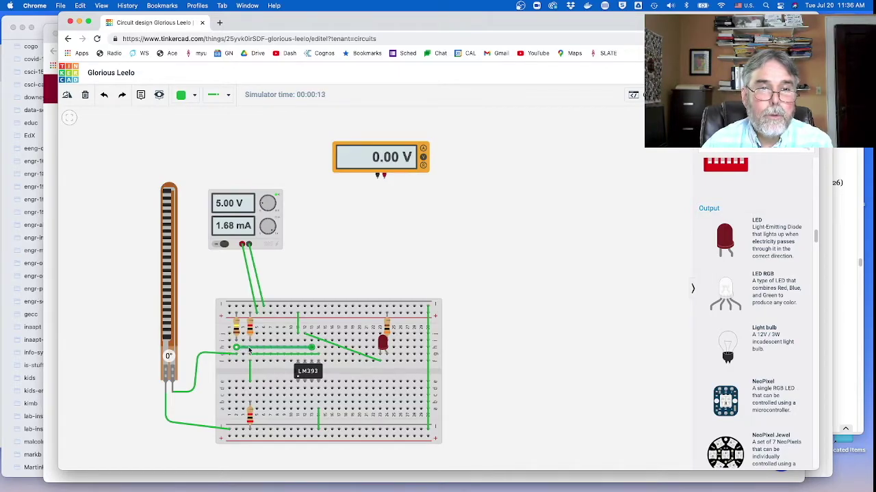
pyautogui.click(691, 94)
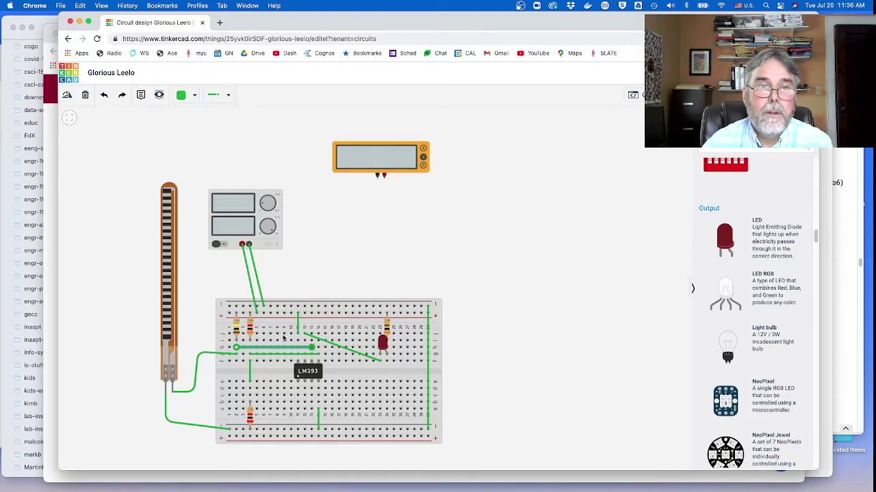
pyautogui.moveTo(235, 348)
pyautogui.mouseDown()
pyautogui.moveTo(248, 357)
pyautogui.moveTo(236, 348)
pyautogui.mouseUp()
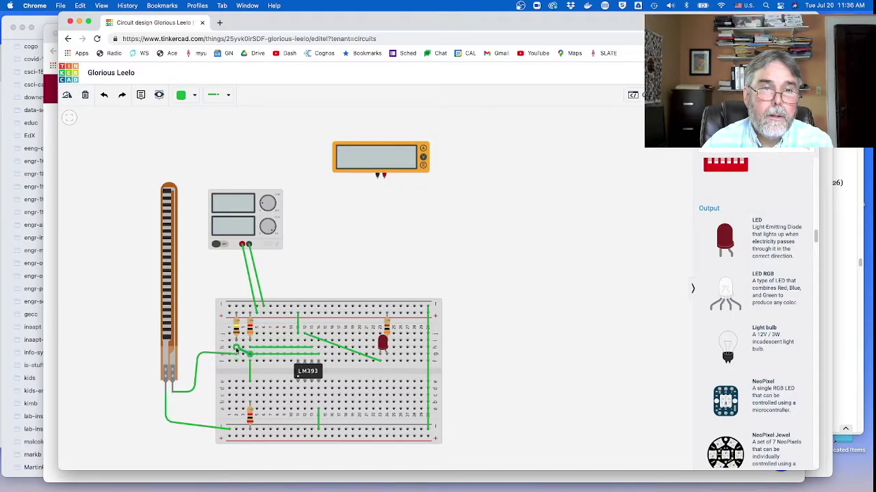
pyautogui.scroll(1, 564, 243)
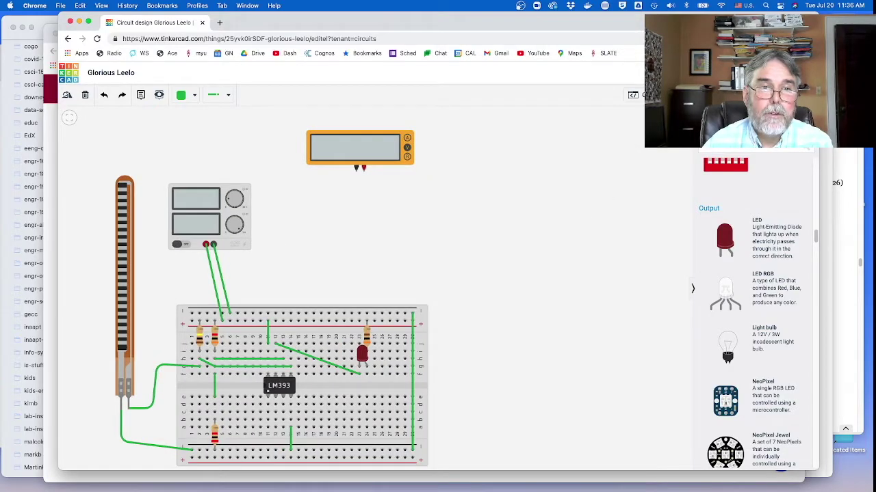
pyautogui.scroll(1, 367, 293)
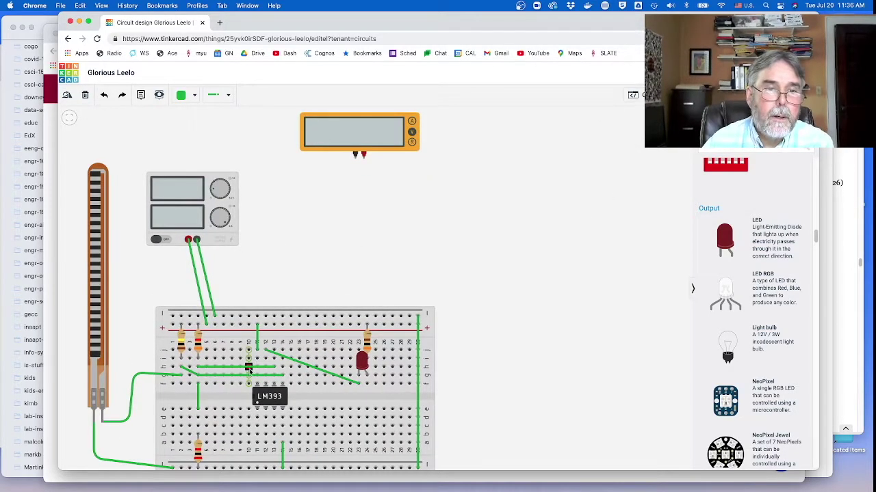
pyautogui.click(239, 377)
pyautogui.press('Delete')
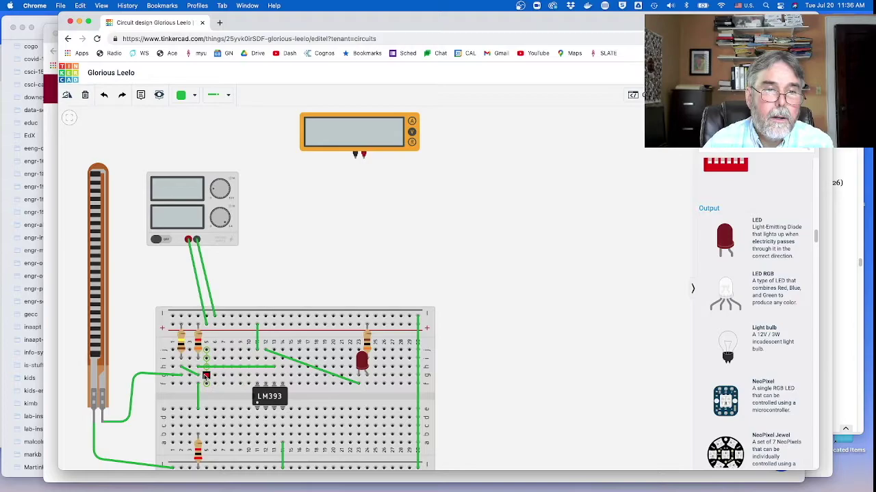
pyautogui.click(190, 373)
pyautogui.press('Delete')
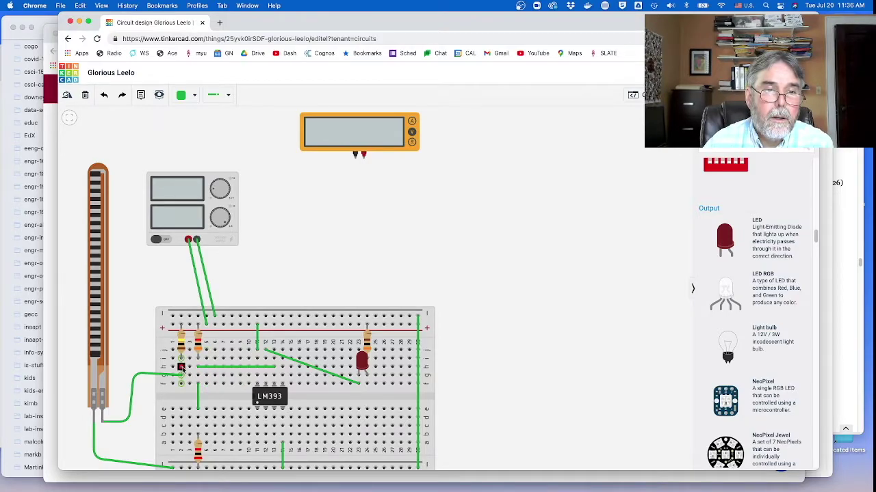
# Draw a level crossing wire from the divider row to the other comparator input
pyautogui.click(181, 367)
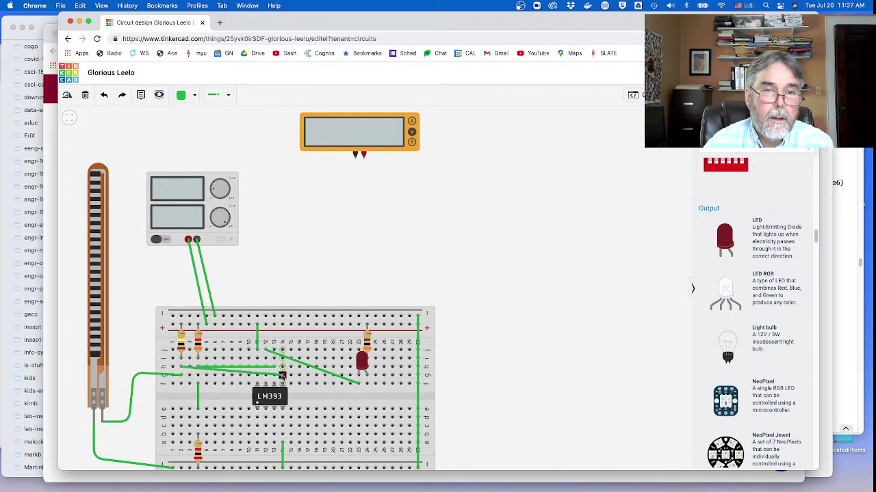
pyautogui.click(282, 376)
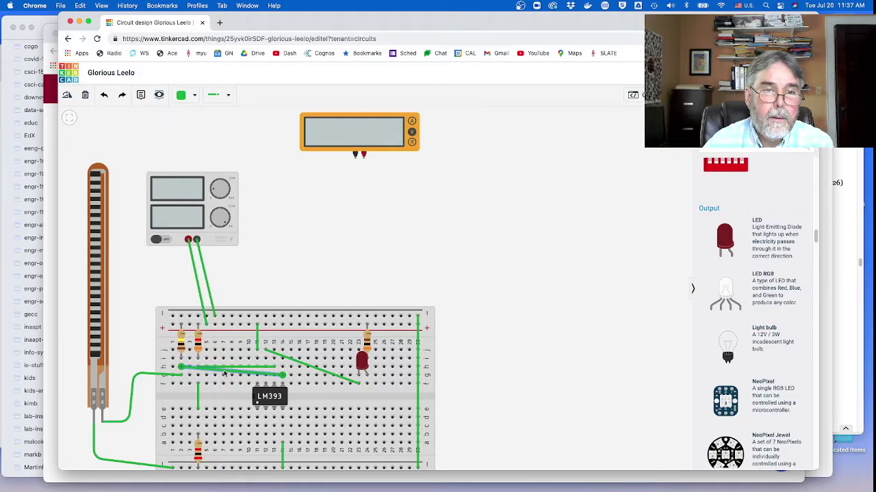
pyautogui.moveTo(224, 373); pyautogui.dragTo(193, 376)
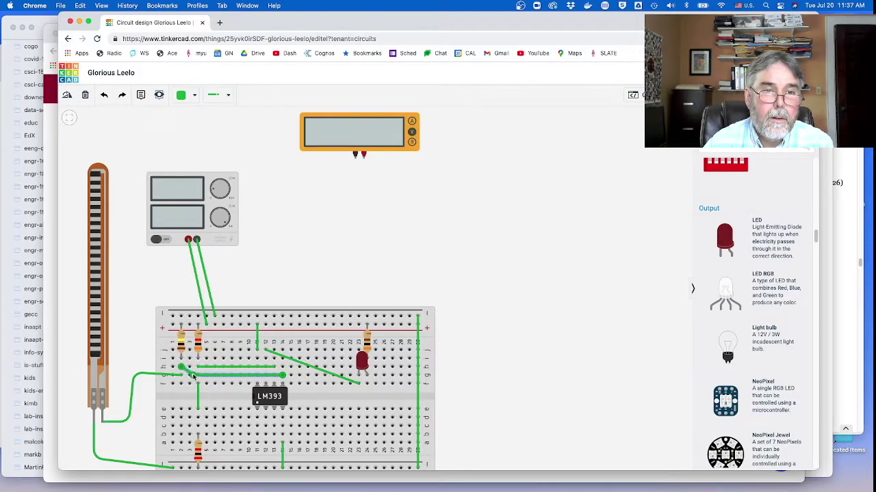
pyautogui.click(346, 277)
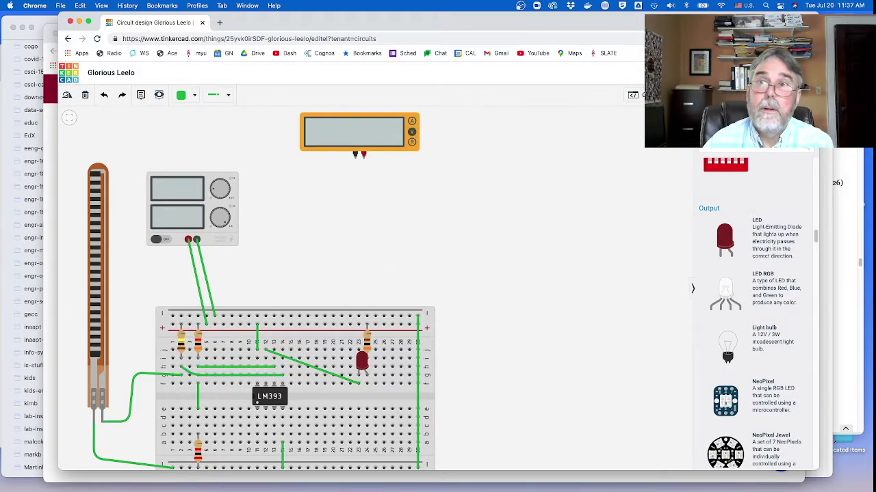
# Run the simulation and bend the sensor: 1.66 mA at 171°, LED lit at 11.3 mA at 0°
pyautogui.click(691, 95)
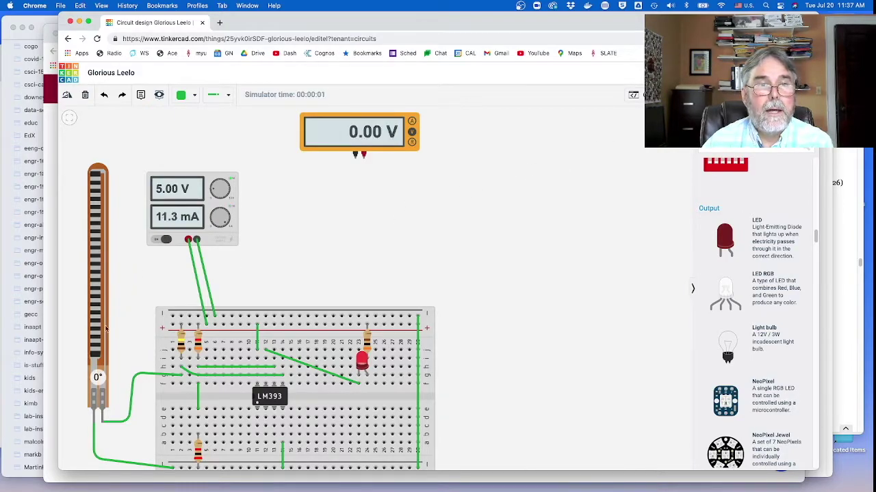
pyautogui.click(94, 292)
pyautogui.moveTo(94, 293); pyautogui.dragTo(84, 171)
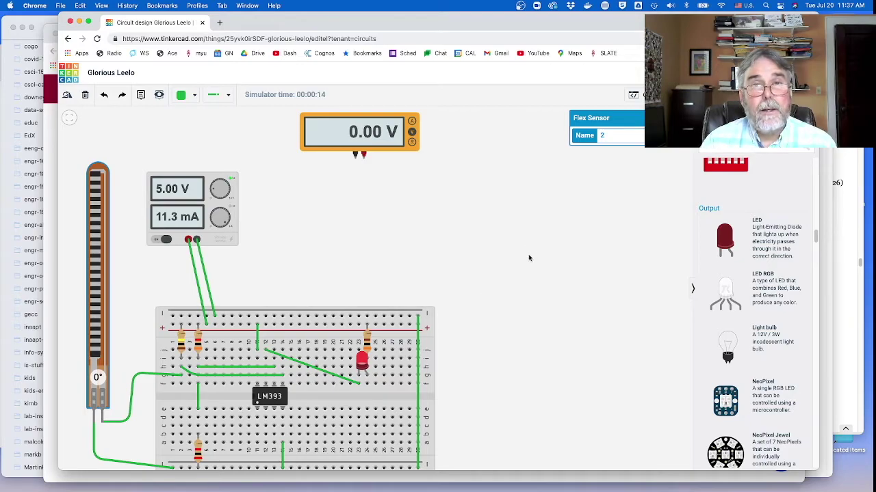
pyautogui.scroll(1, 680, 193)
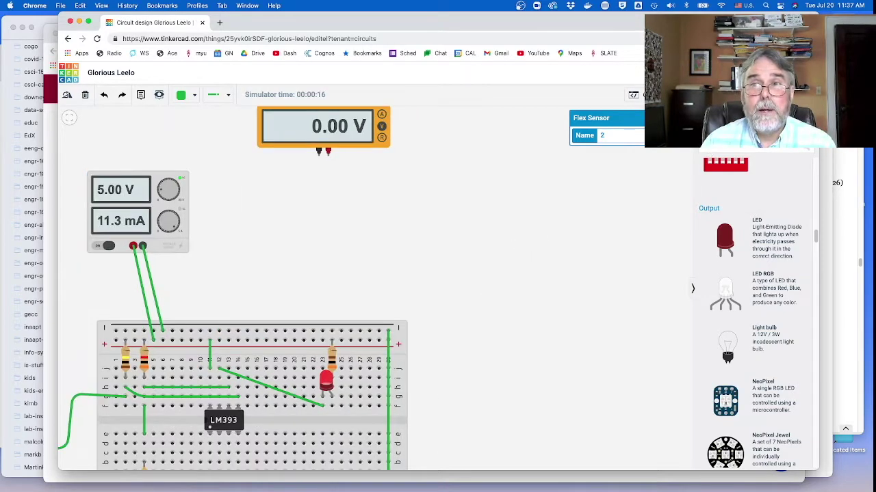